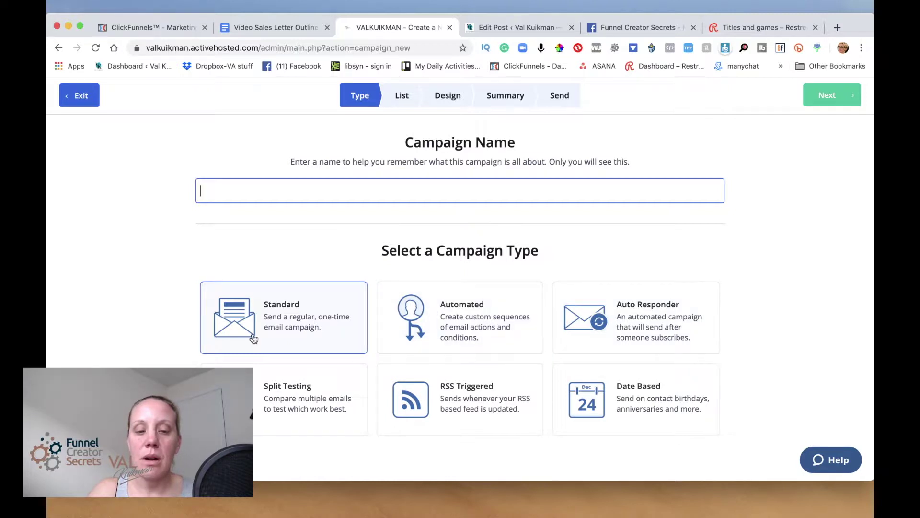
- Name the new campaign "test campaign"
scroll(254, 339, "down", 3)
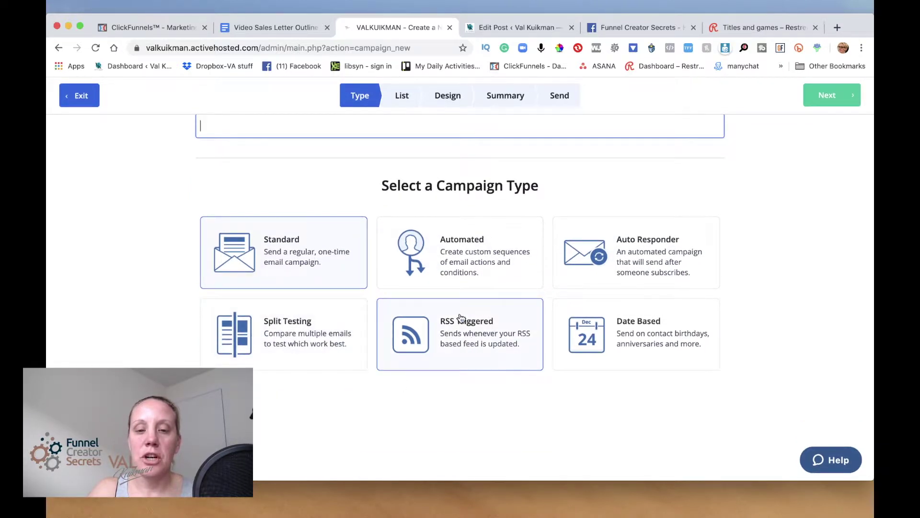
scroll(459, 318, "up", 3)
left_click(298, 208)
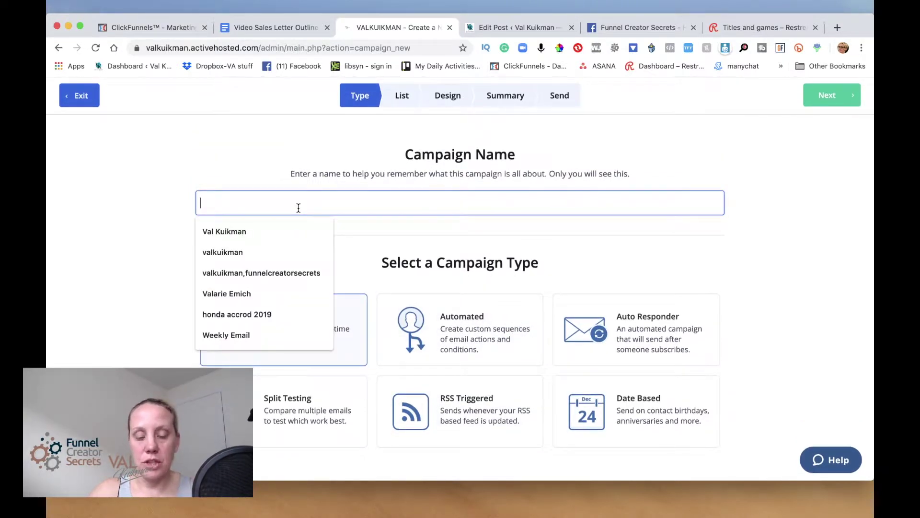
type("test")
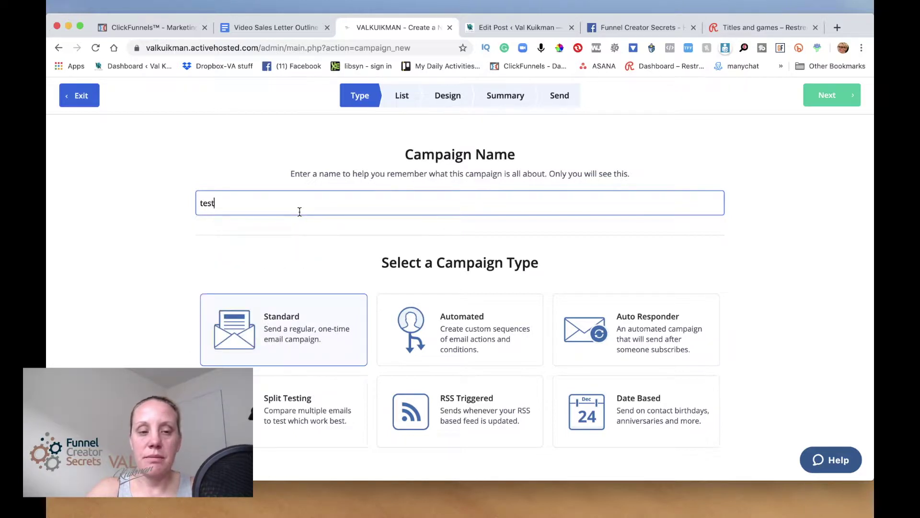
type(" campaign")
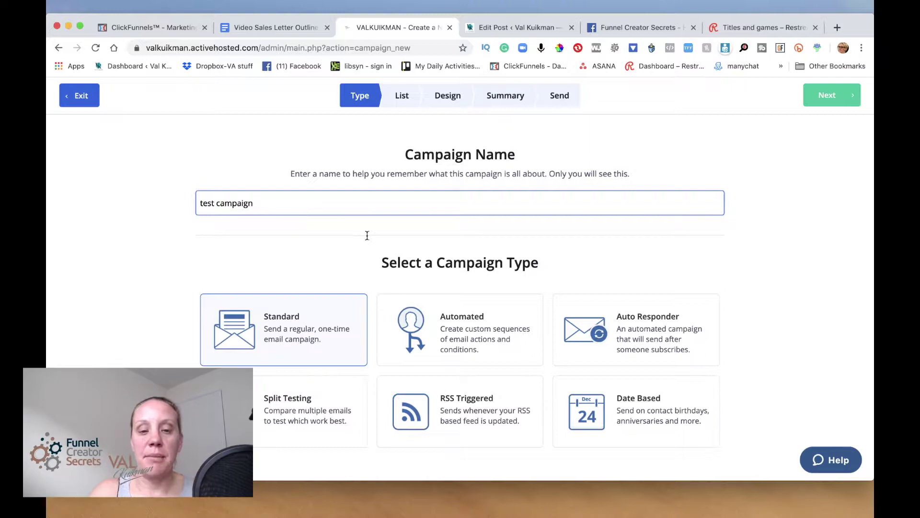
- Set the campaign type to RSS Triggered and continue to the list selection
scroll(398, 312, "down", 2)
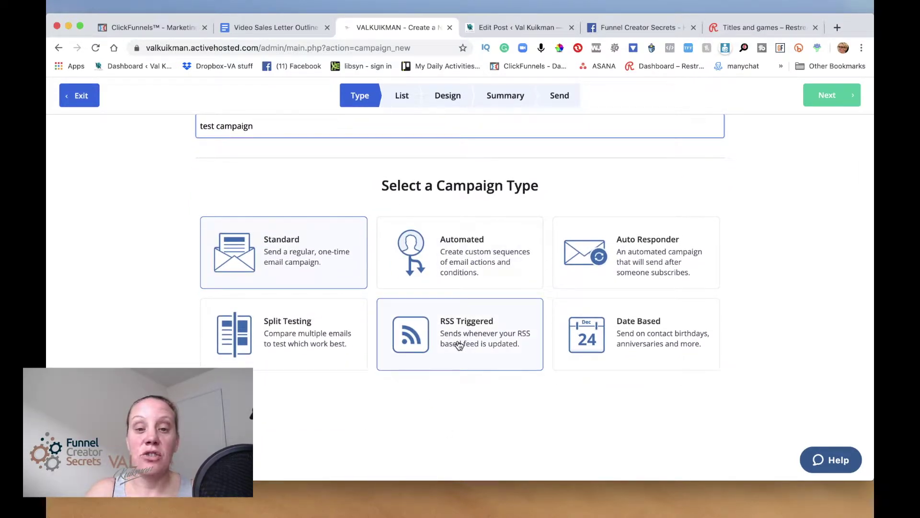
left_click(484, 344)
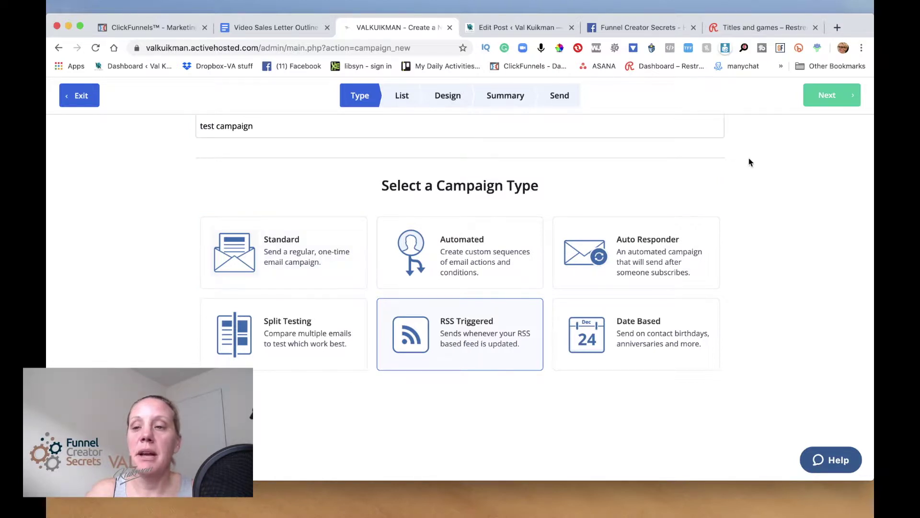
left_click(821, 101)
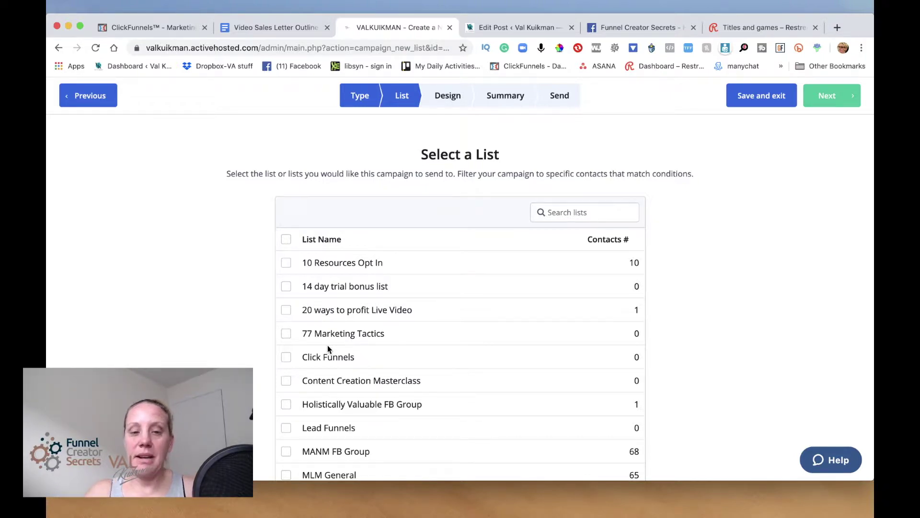
- Select the "website opt ins" list as the campaign's recipients and continue to the template selection
scroll(327, 346, "down", 5)
scroll(327, 346, "up", 5)
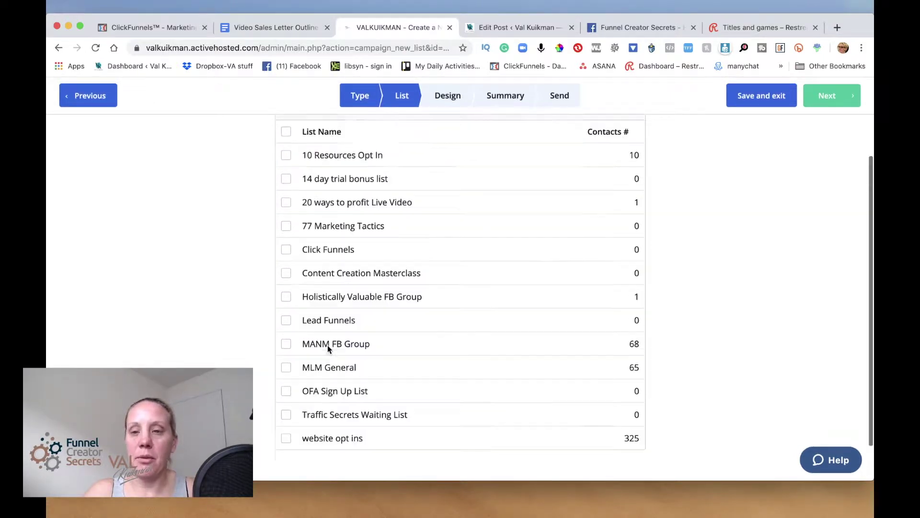
scroll(327, 345, "down", 3)
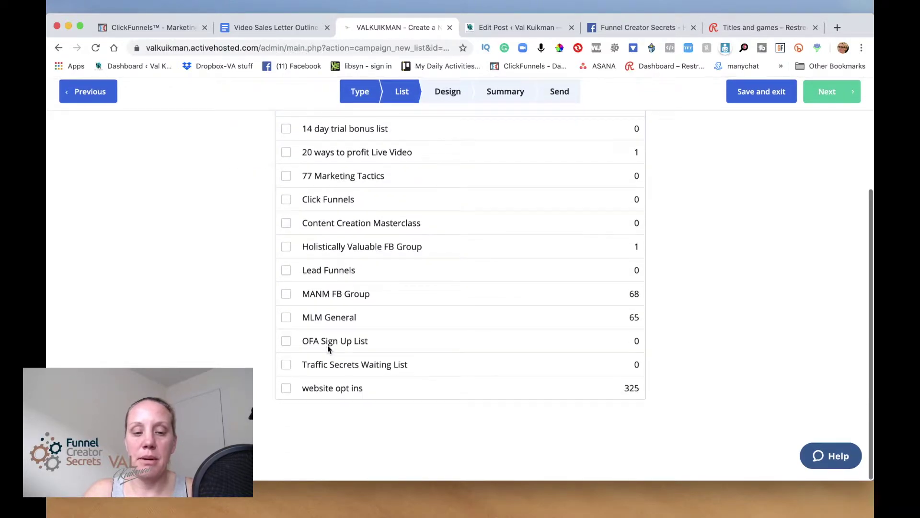
scroll(330, 365, "up", 5)
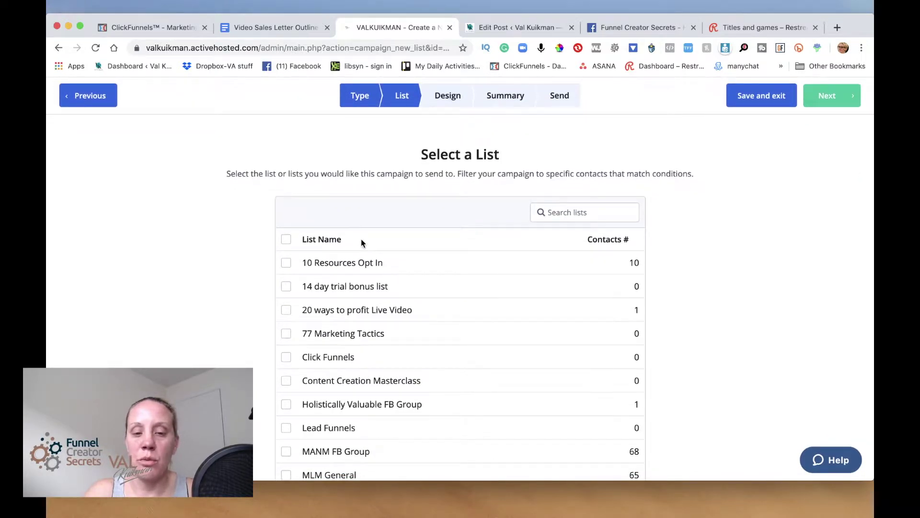
scroll(361, 242, "down", 5)
left_click(286, 393)
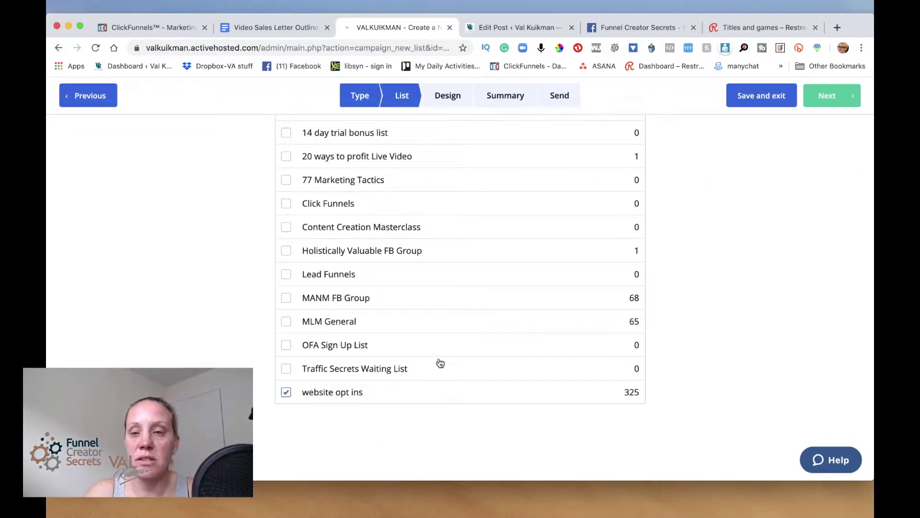
scroll(438, 363, "up", 5)
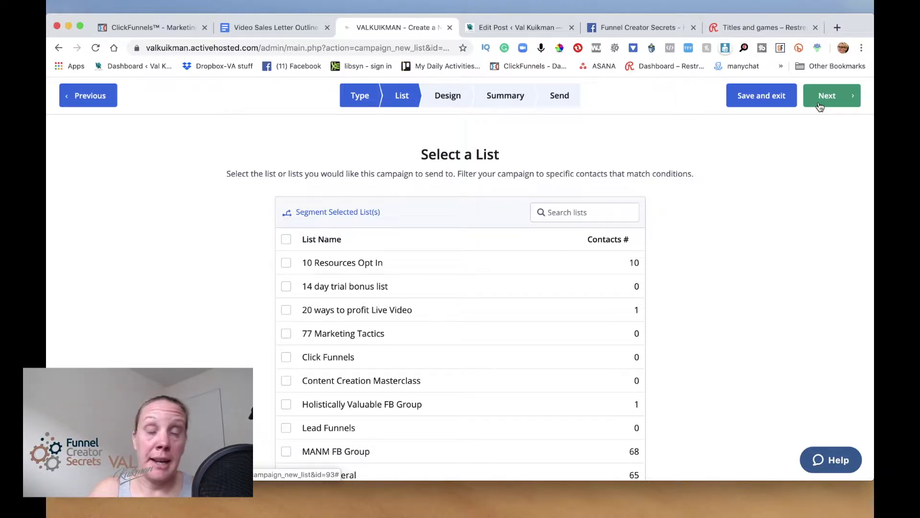
left_click(819, 96)
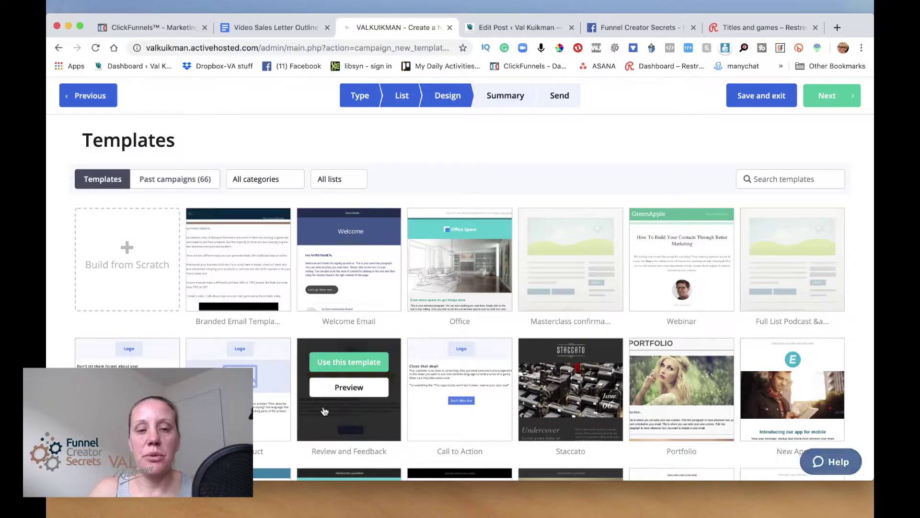
- Choose the Branded Email template for the campaign's design
scroll(538, 304, "down", 2)
scroll(537, 304, "up", 2)
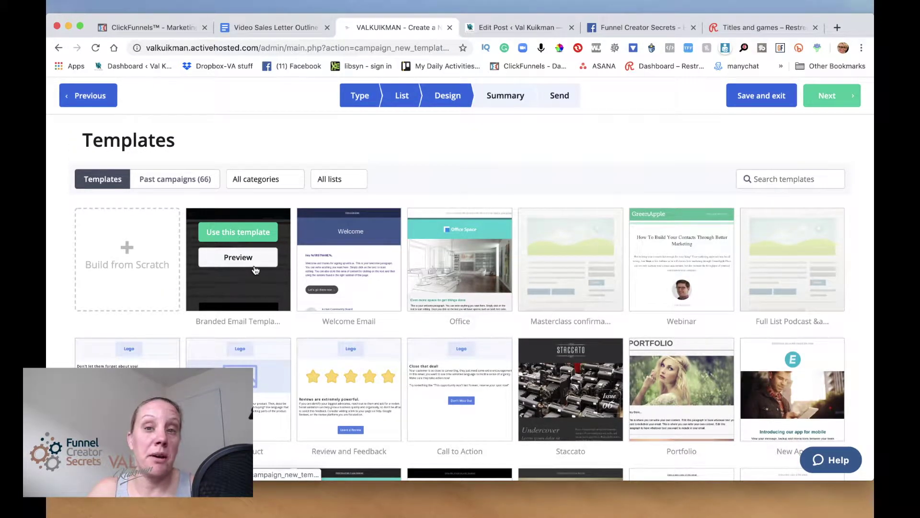
left_click(237, 239)
- Set the email subject to "Your weekly marketing round up" and confirm the sender details
left_click(340, 200)
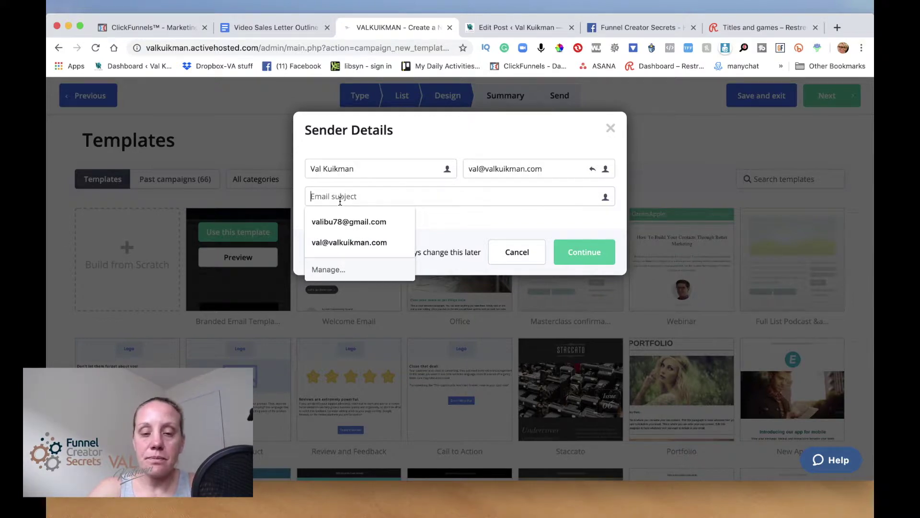
type("Your")
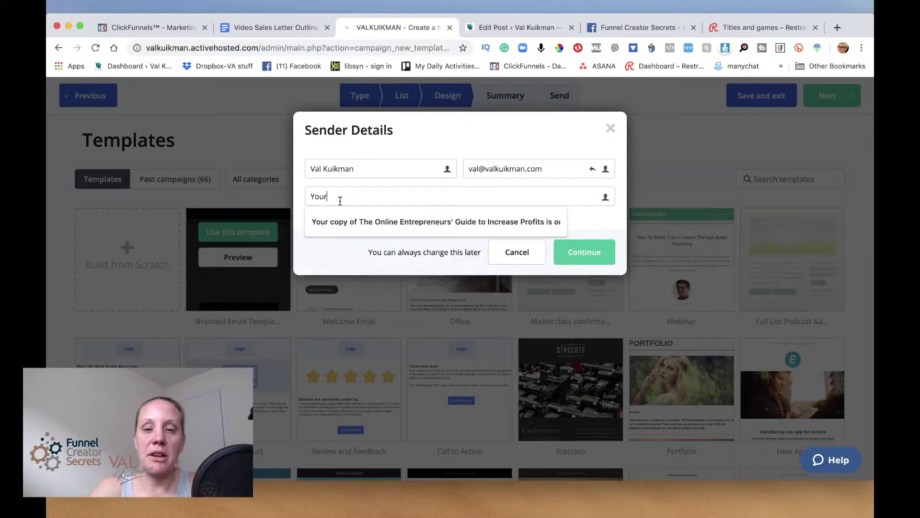
type(" weekly marketing round up")
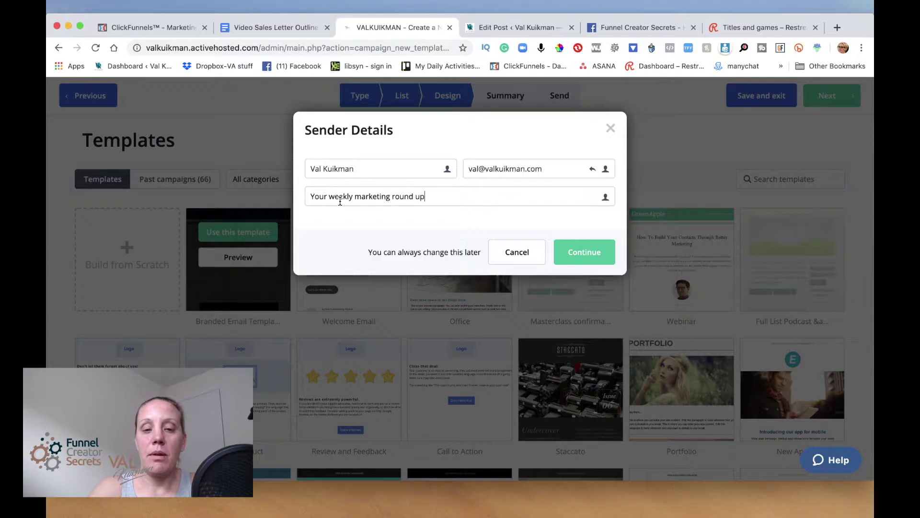
left_click(584, 258)
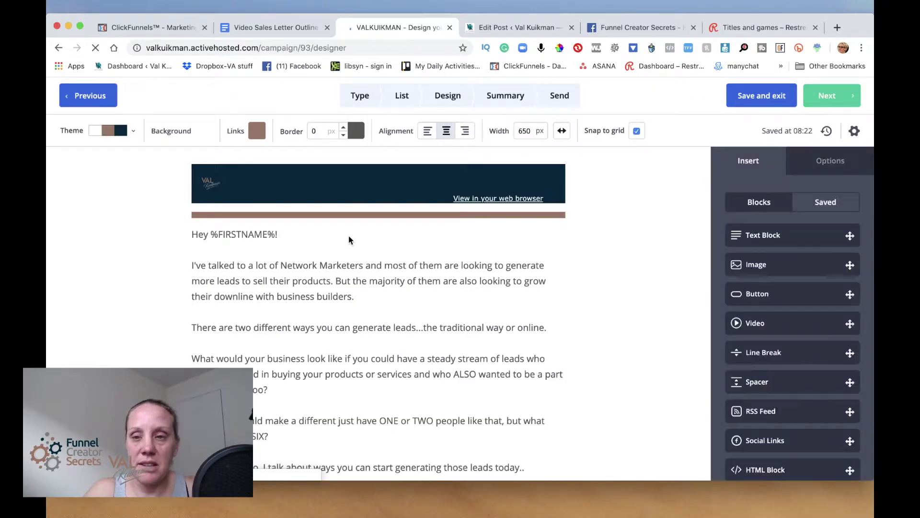
- Look through the template's email body and try to proceed to the campaign summary
scroll(349, 240, "down", 3)
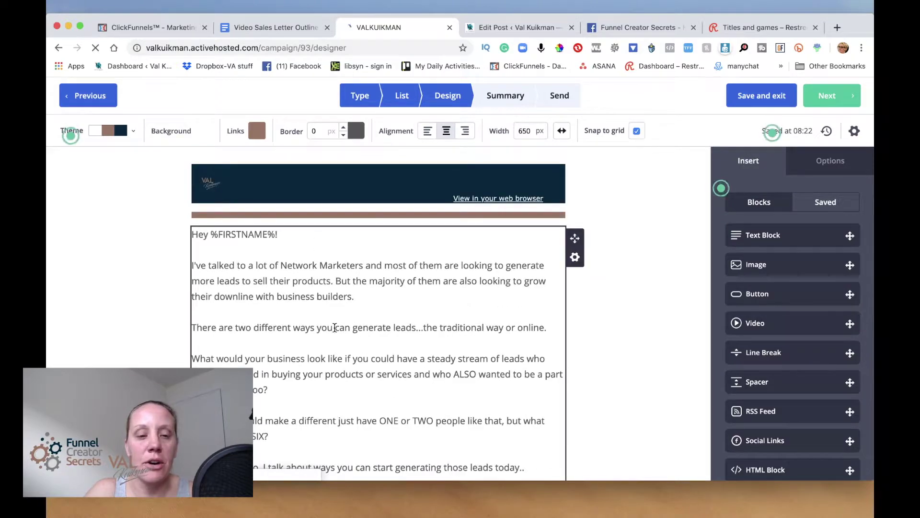
left_click(342, 340)
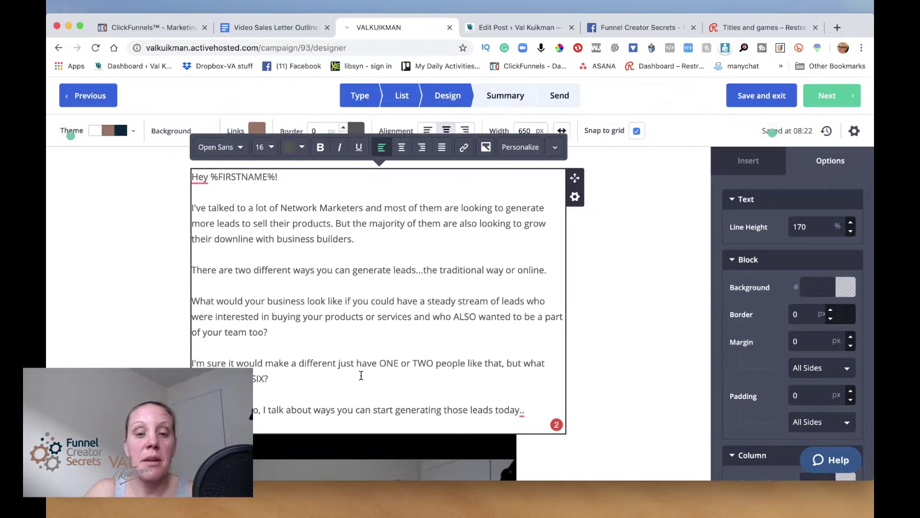
scroll(361, 375, "down", 3)
scroll(361, 375, "down", 5)
scroll(360, 375, "up", 10)
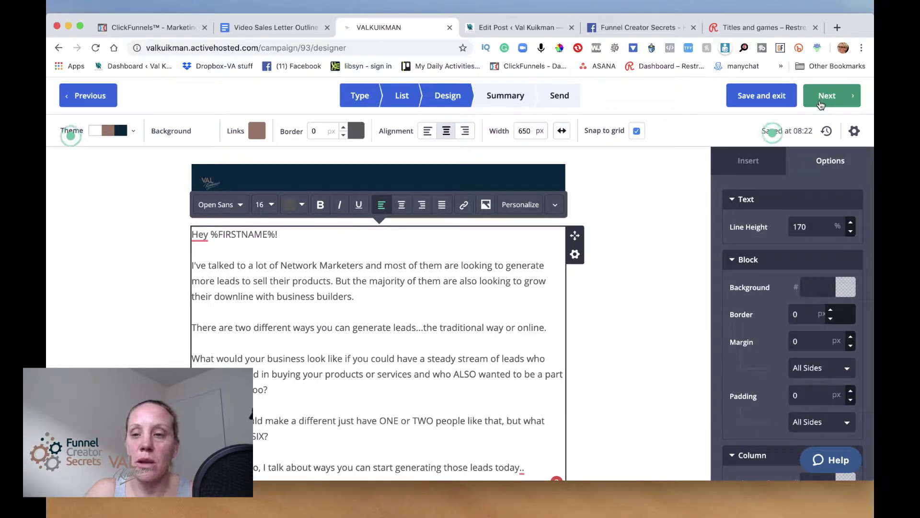
left_click(821, 104)
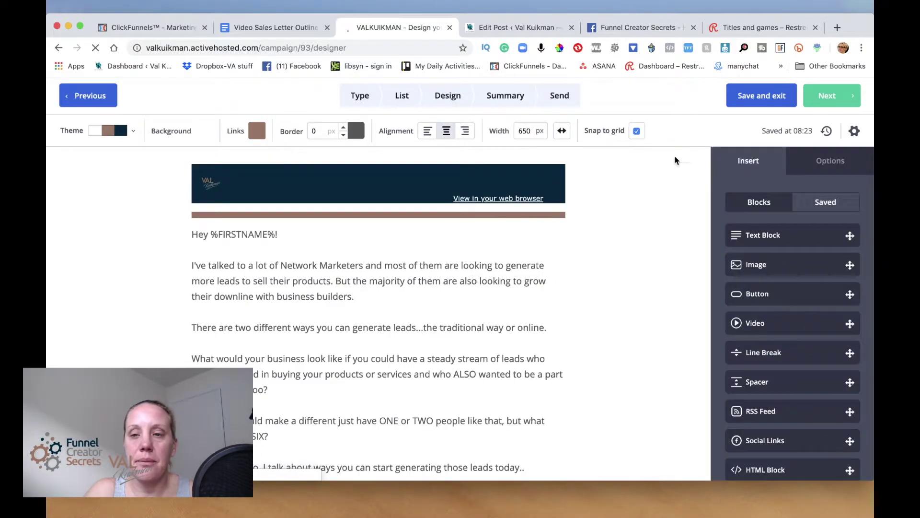
left_click(94, 99)
left_click(151, 118)
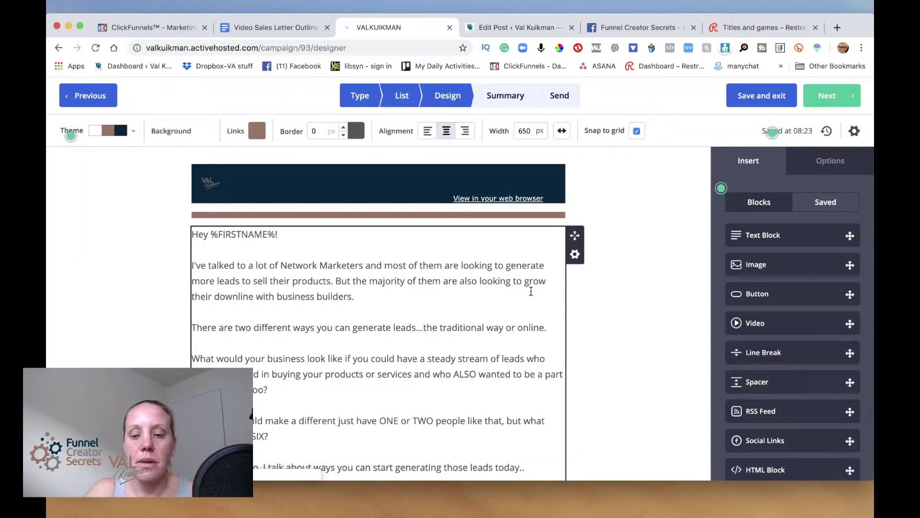
- Insert an RSS feed block above the video, showing 4 items from the website's saved /feed/ address
scroll(531, 291, "down", 5)
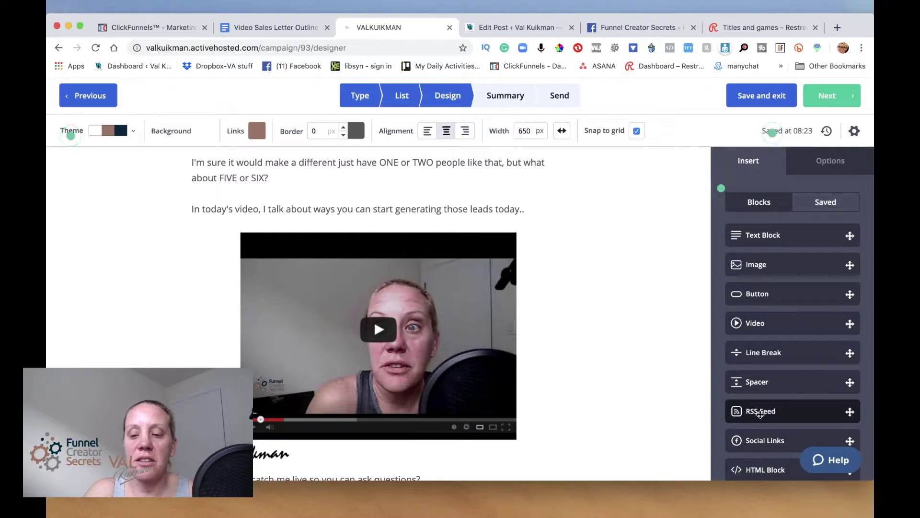
left_click_drag(751, 415, 349, 230)
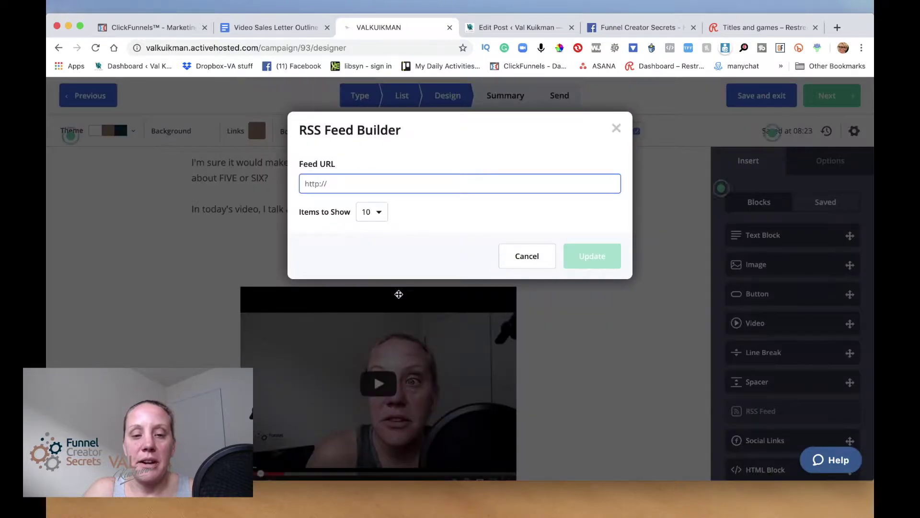
left_click(380, 221)
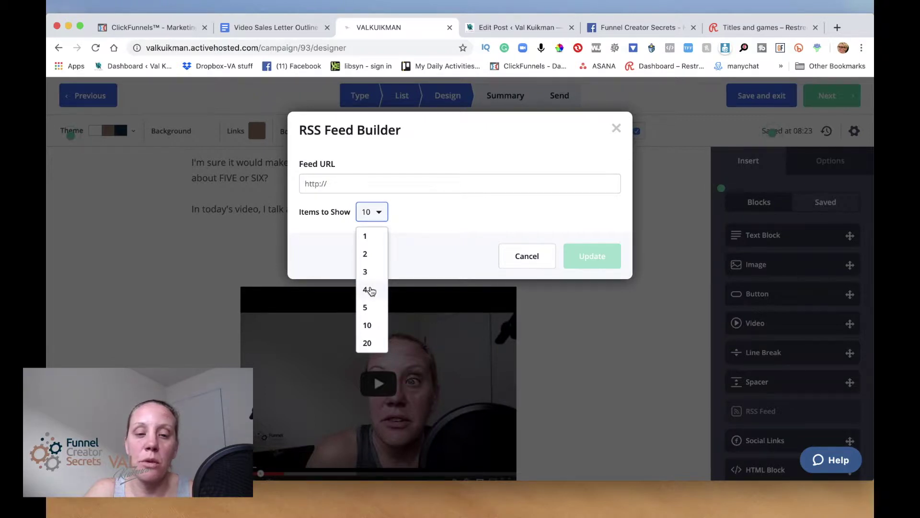
left_click(371, 290)
left_click(338, 190)
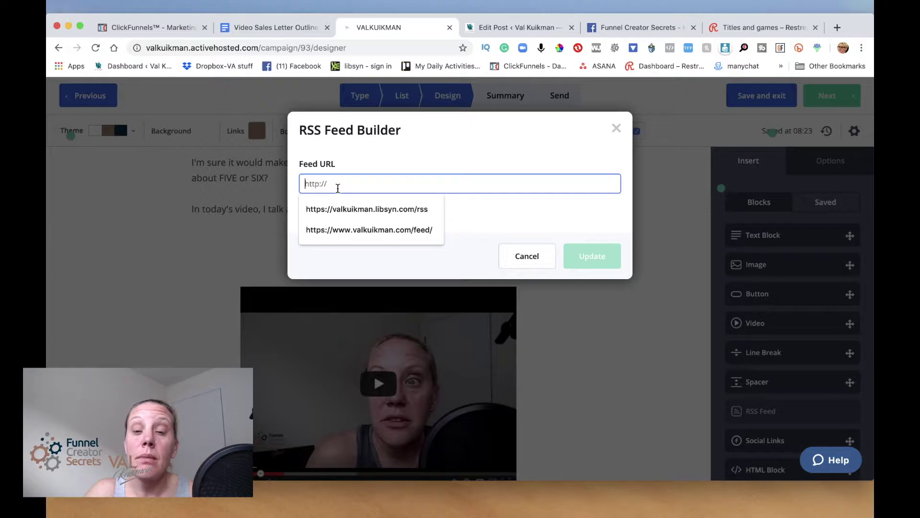
left_click(348, 230)
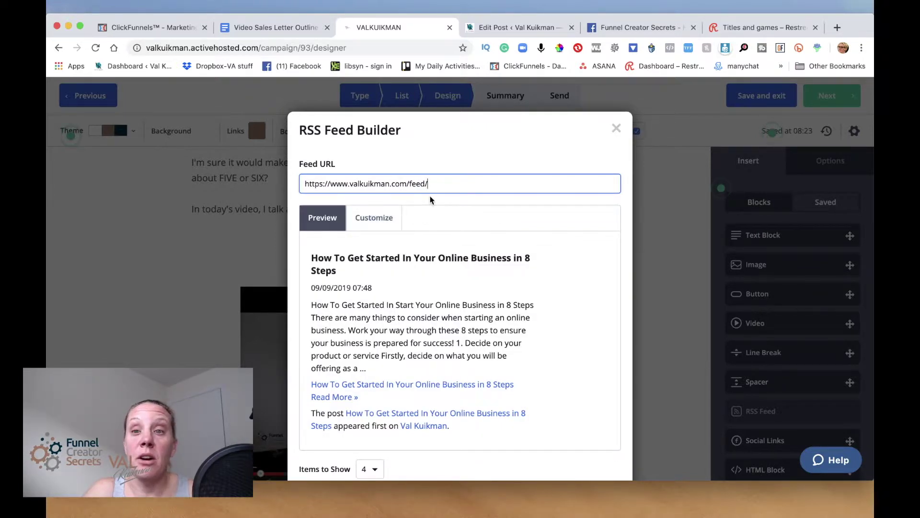
- Find FeedBurner from a new browser tab, open its My Feeds page and go to the address field for burning a feed
left_click(839, 28)
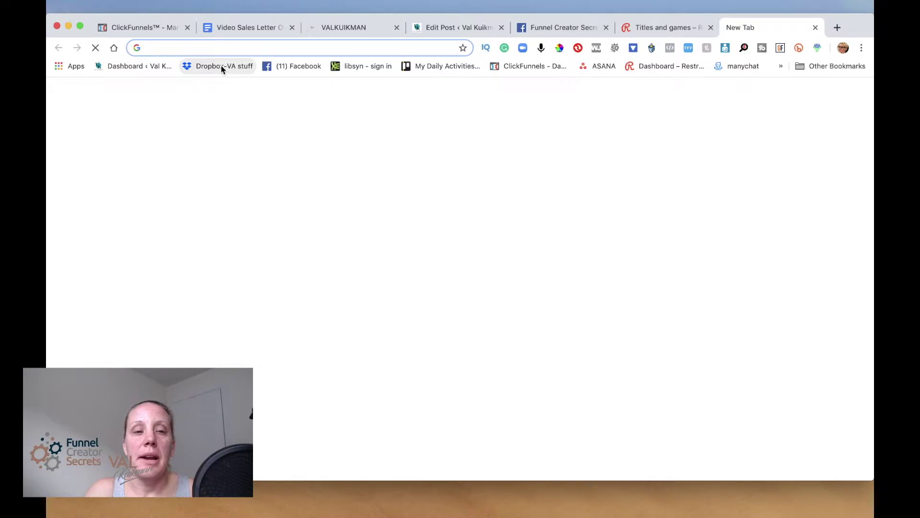
type("fe")
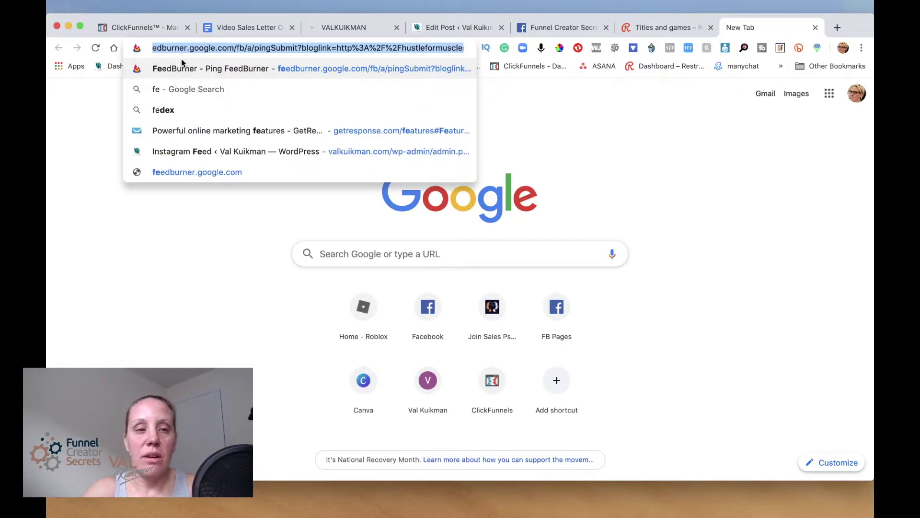
type("edbun")
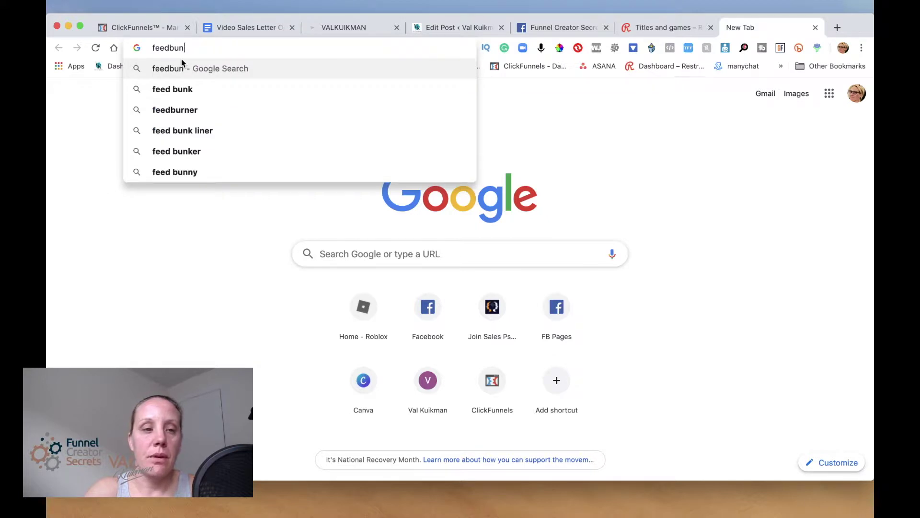
key("BackSpace")
type("rner.coj")
key("Return")
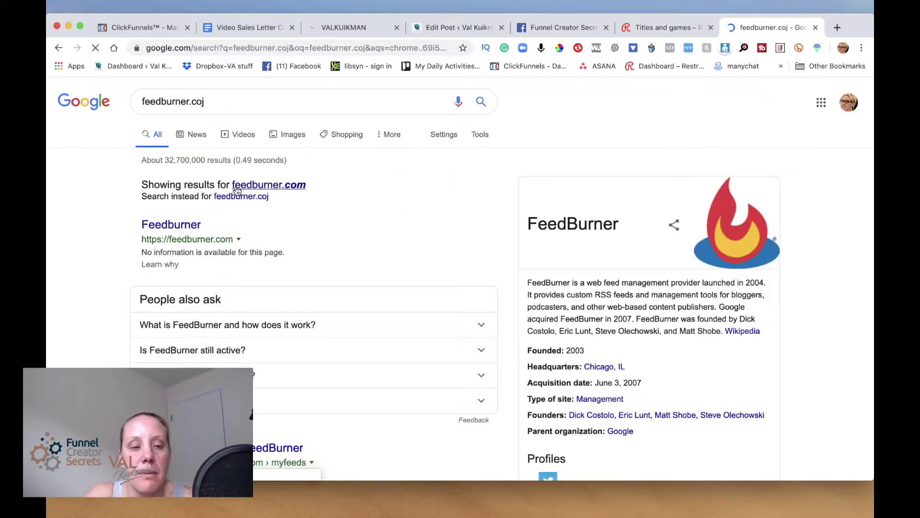
left_click(187, 227)
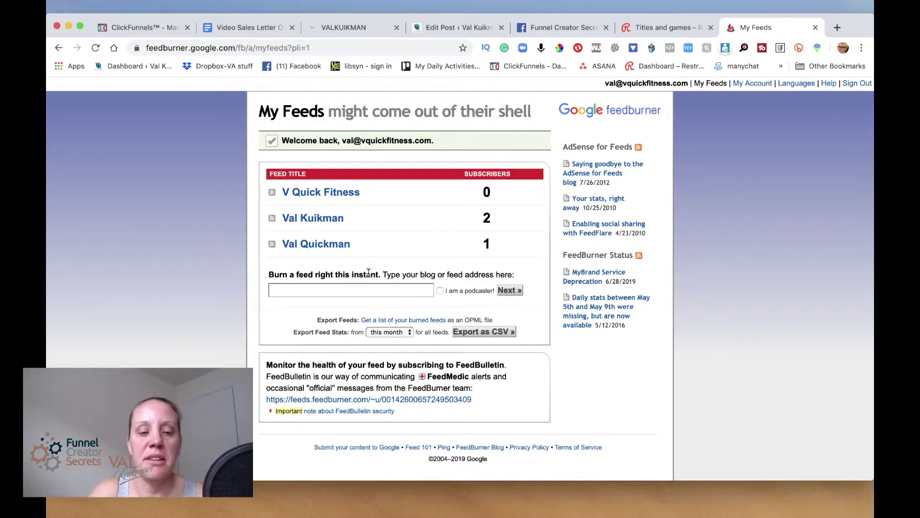
left_click(294, 288)
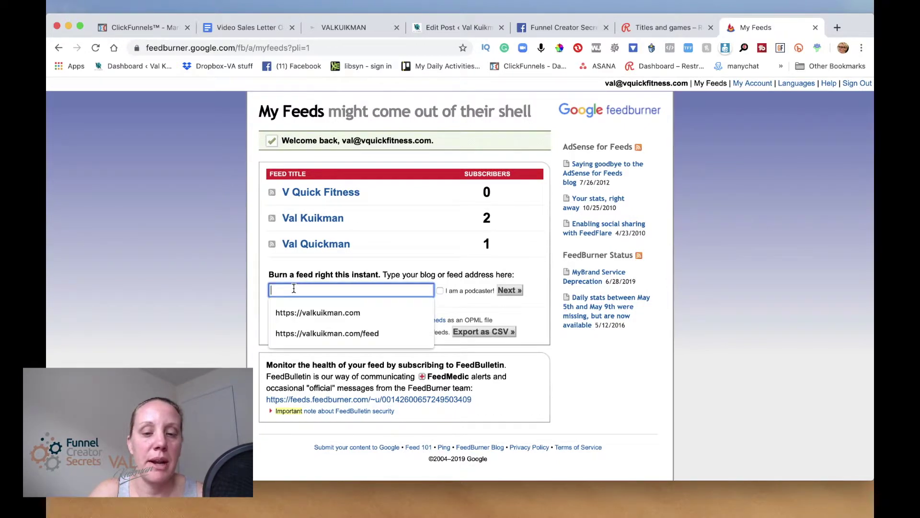
scroll(409, 275, "down", 1)
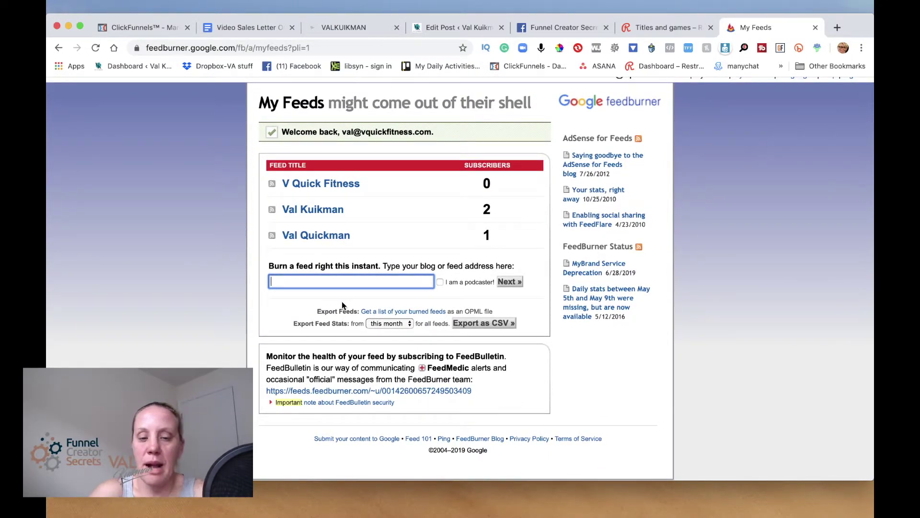
- Open the middle feed in the My Feeds list, show its editable details and select the Original Feed address
scroll(342, 304, "up", 1)
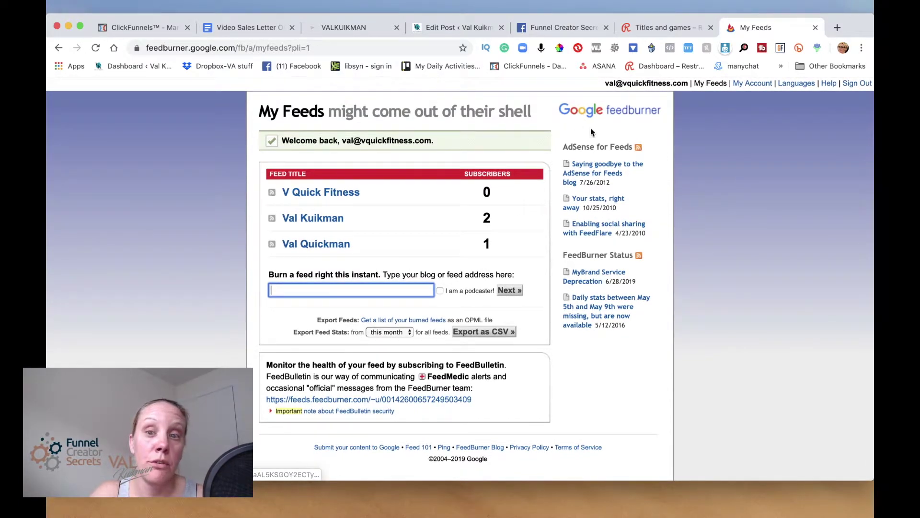
scroll(591, 129, "down", 1)
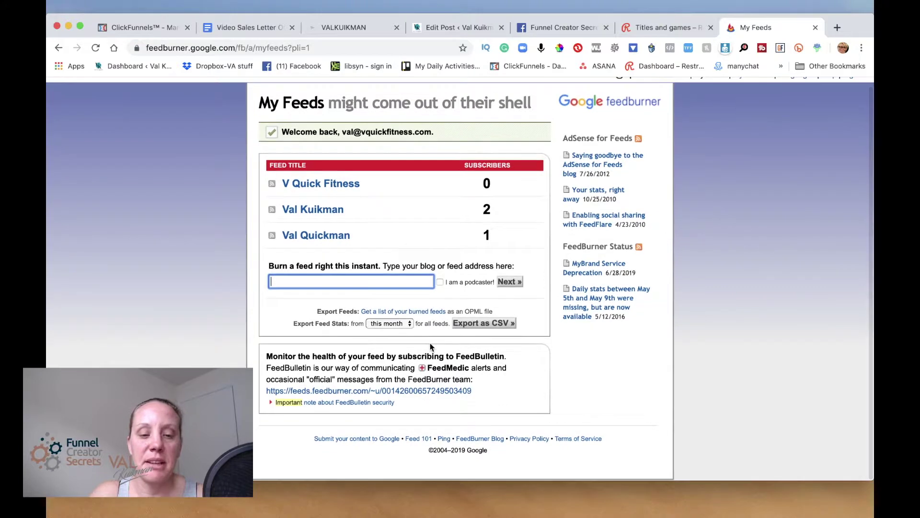
left_click(312, 210)
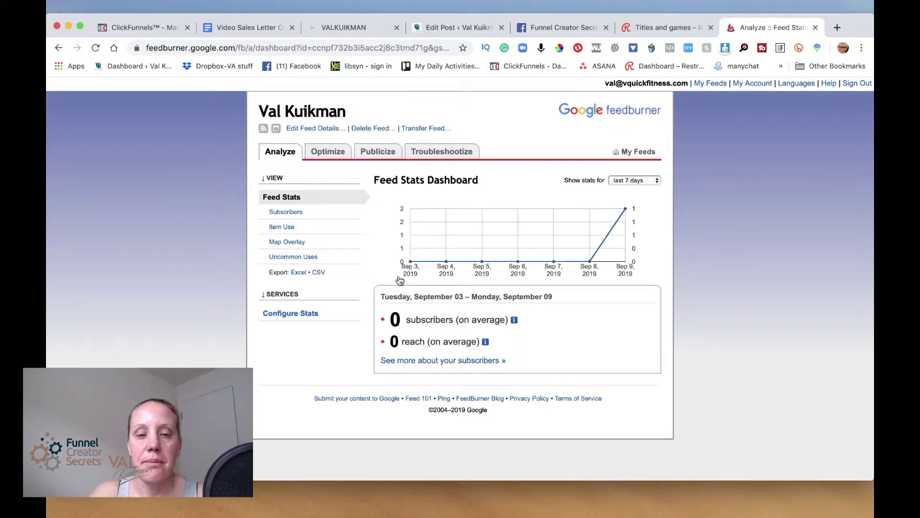
left_click(312, 131)
left_click(441, 219)
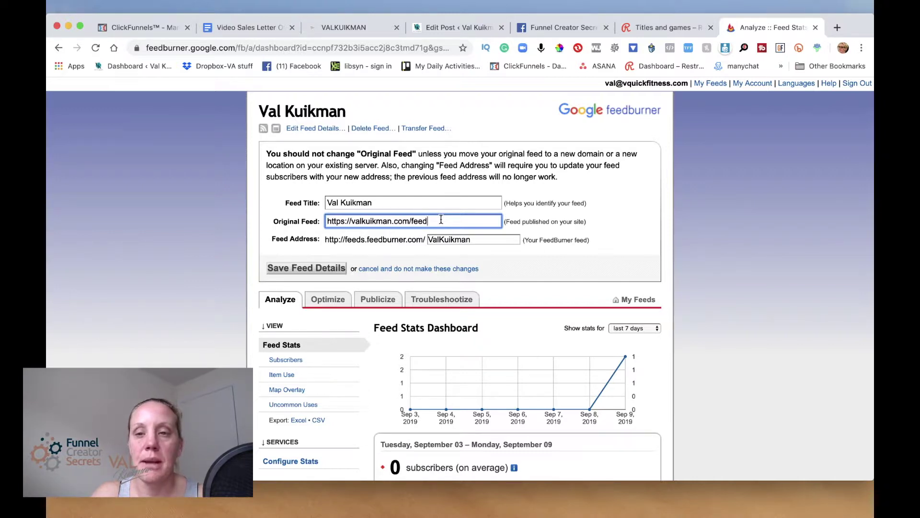
left_click_drag(441, 221, 324, 218)
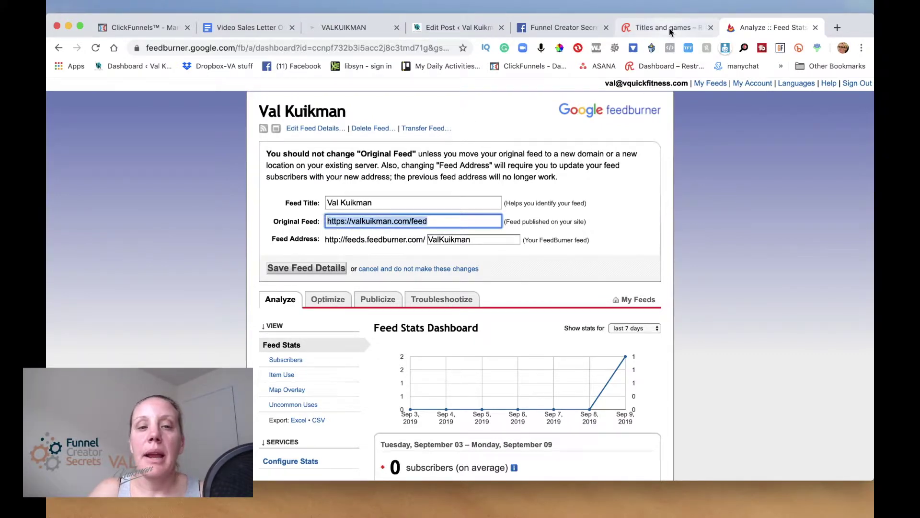
- Switch back to the ActiveCampaign email designer and update the RSS feed block to show 3 items
left_click(375, 32)
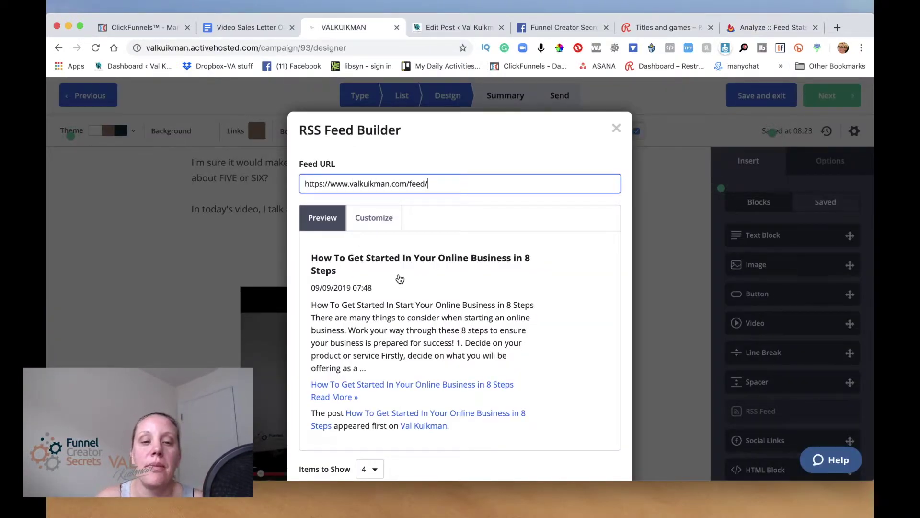
scroll(416, 286, "down", 1)
scroll(417, 290, "down", 3)
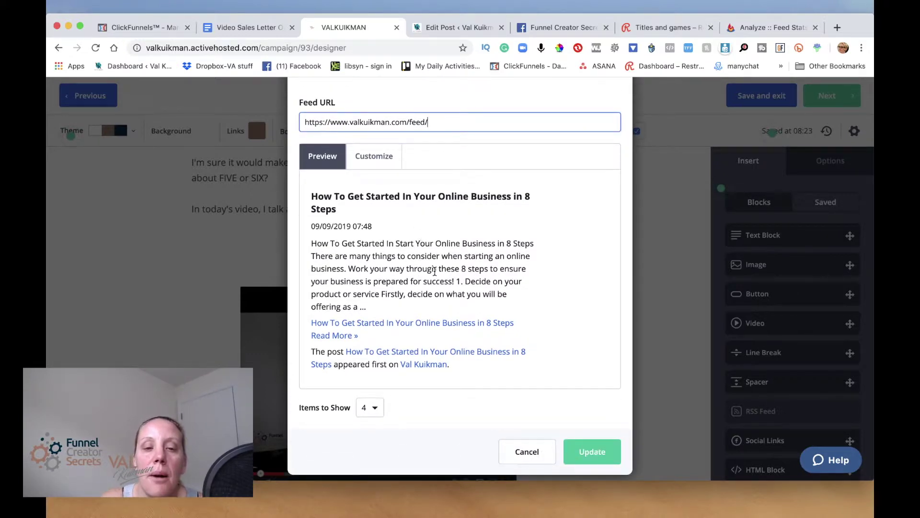
scroll(434, 272, "up", 4)
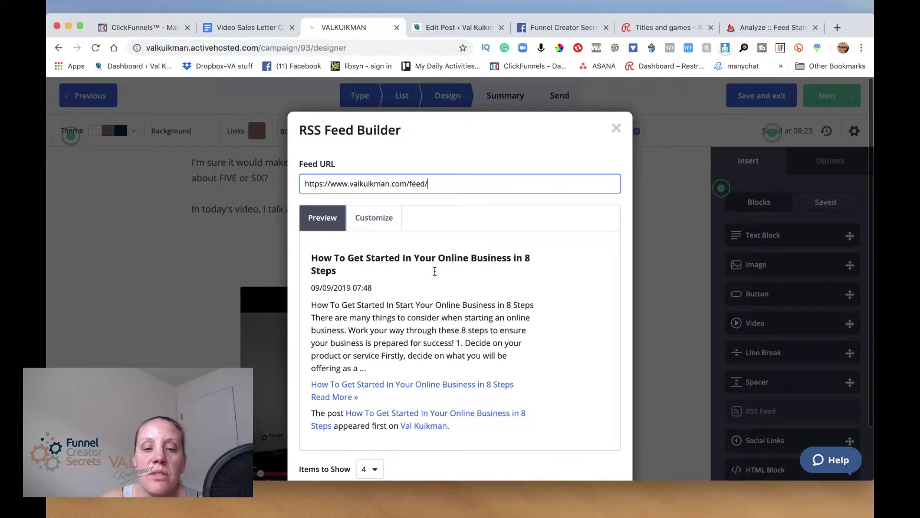
scroll(435, 271, "down", 4)
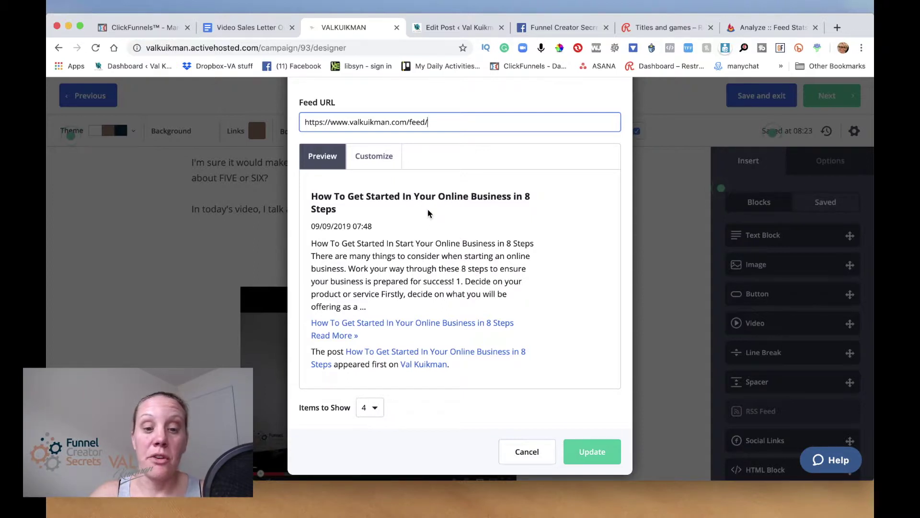
left_click(379, 419)
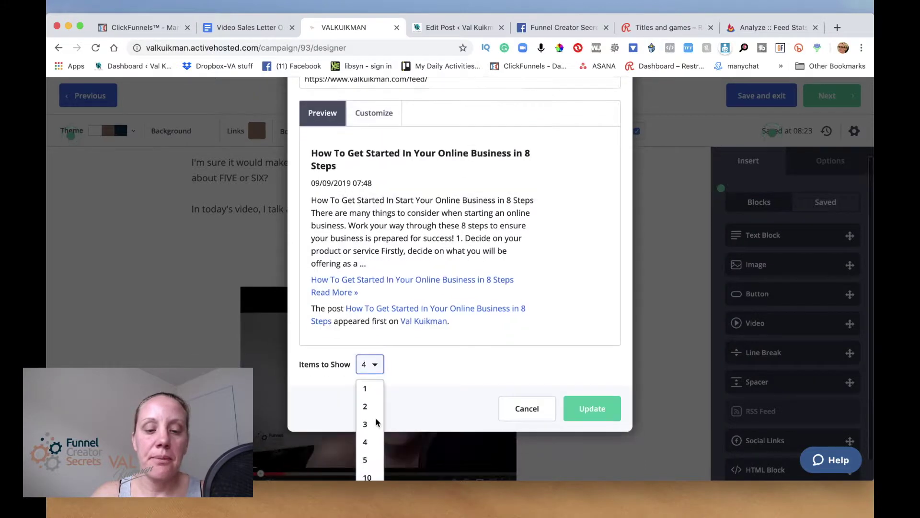
left_click(364, 430)
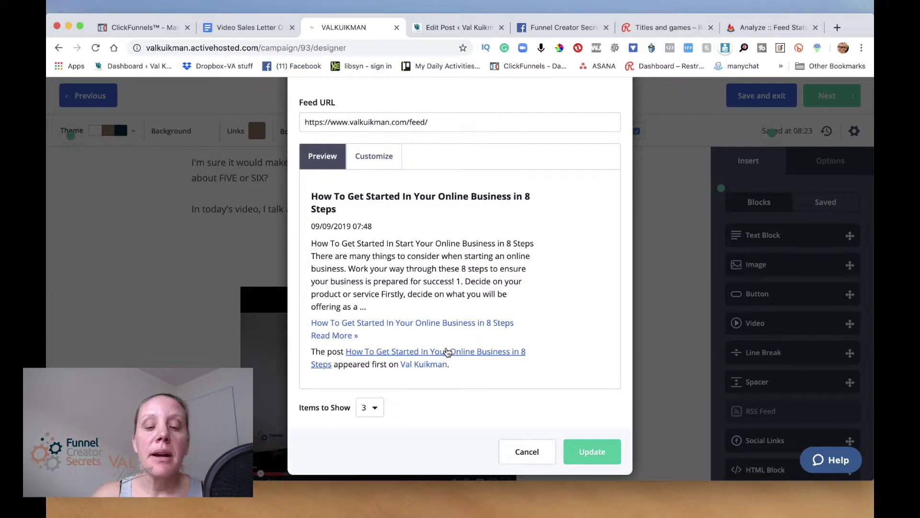
left_click(593, 452)
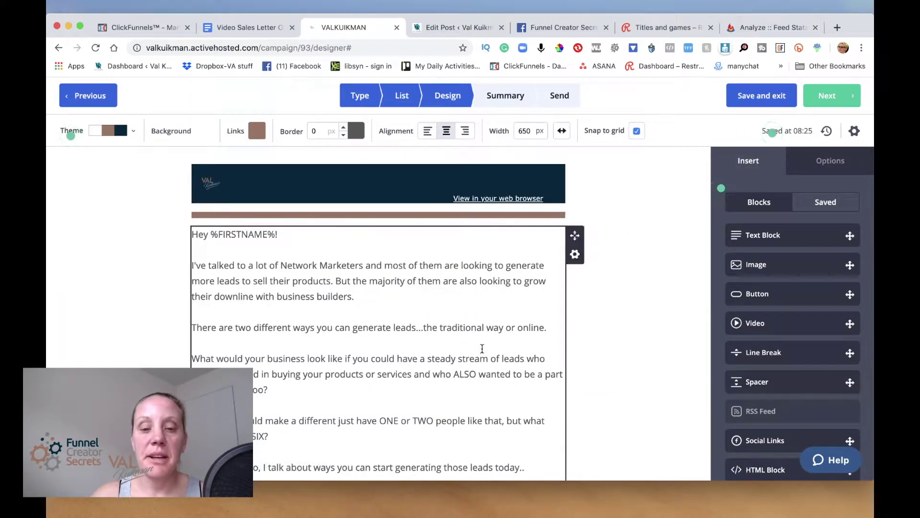
- Add an Image Href field after the description in the RSS feed block's custom layout and update the block
scroll(482, 349, "down", 5)
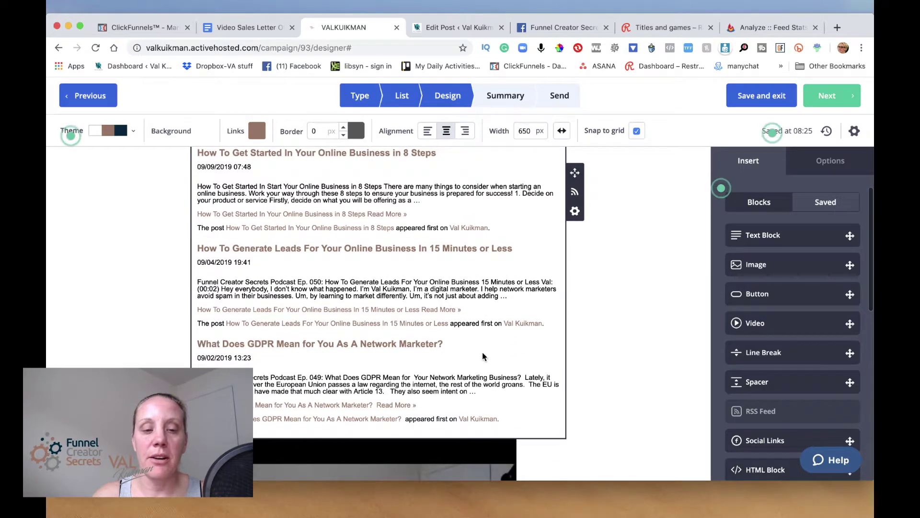
scroll(362, 220, "up", 3)
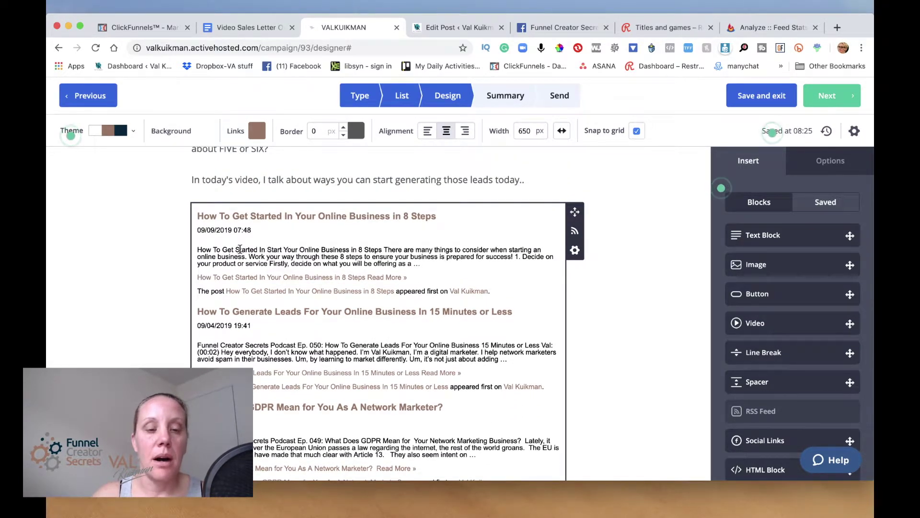
left_click(336, 230)
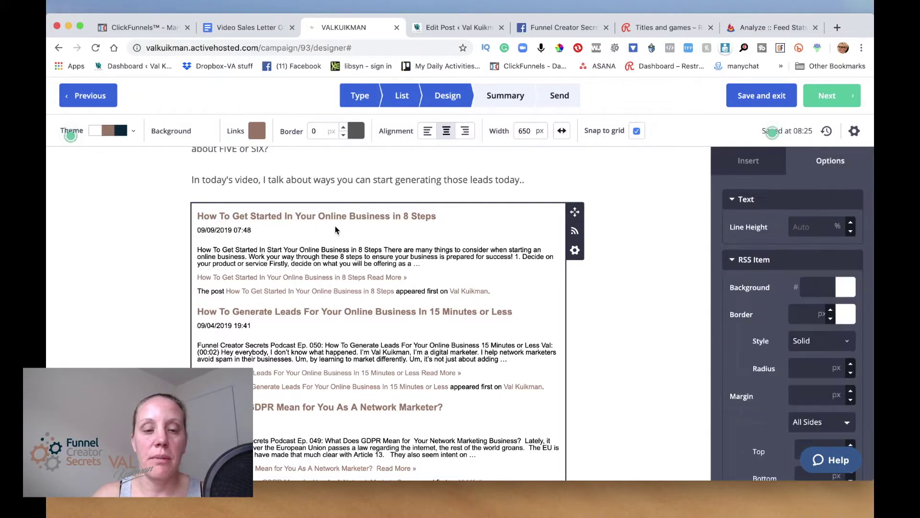
left_click(303, 257)
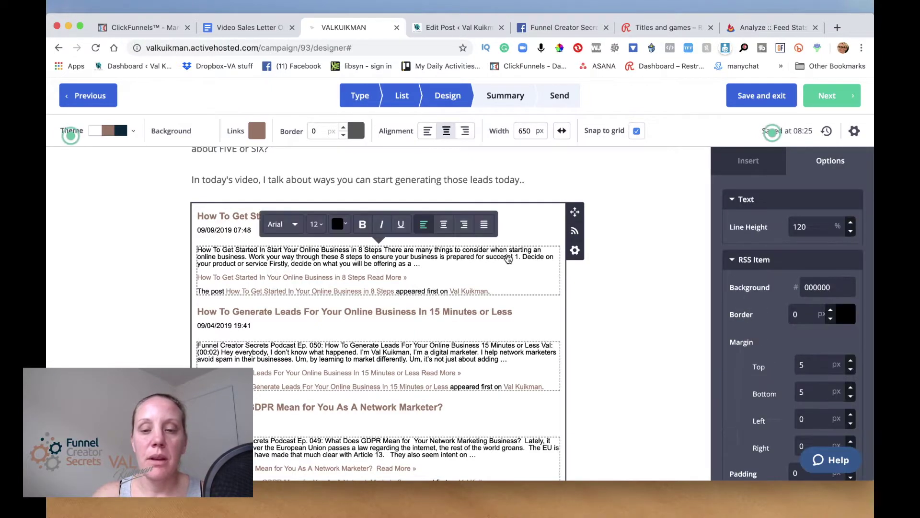
left_click(573, 233)
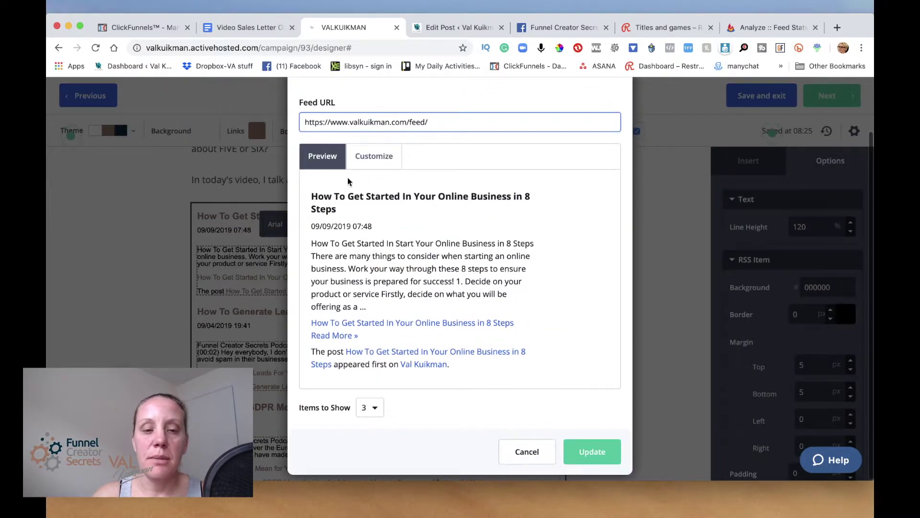
left_click(374, 155)
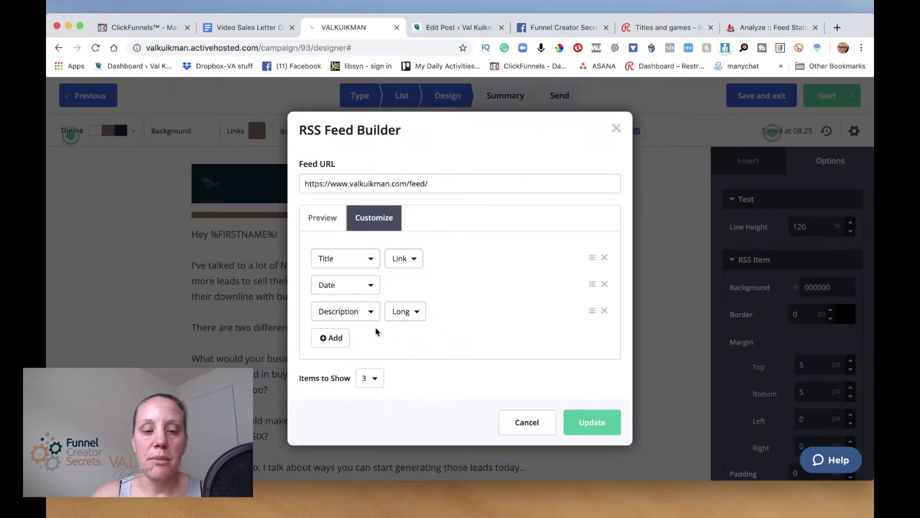
left_click(332, 338)
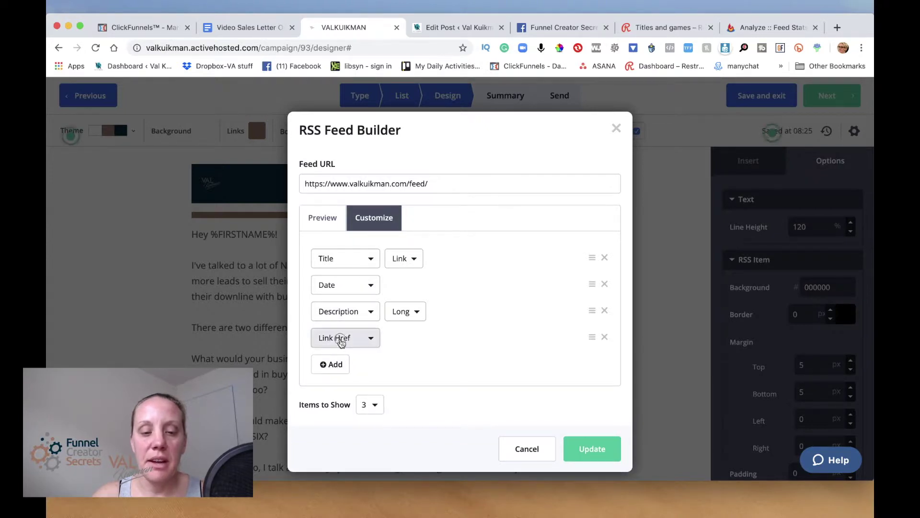
left_click(341, 340)
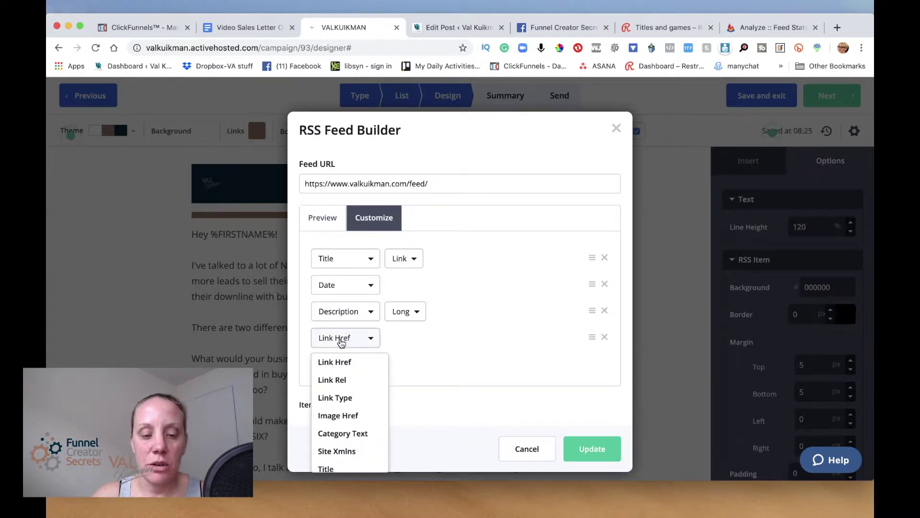
left_click(328, 419)
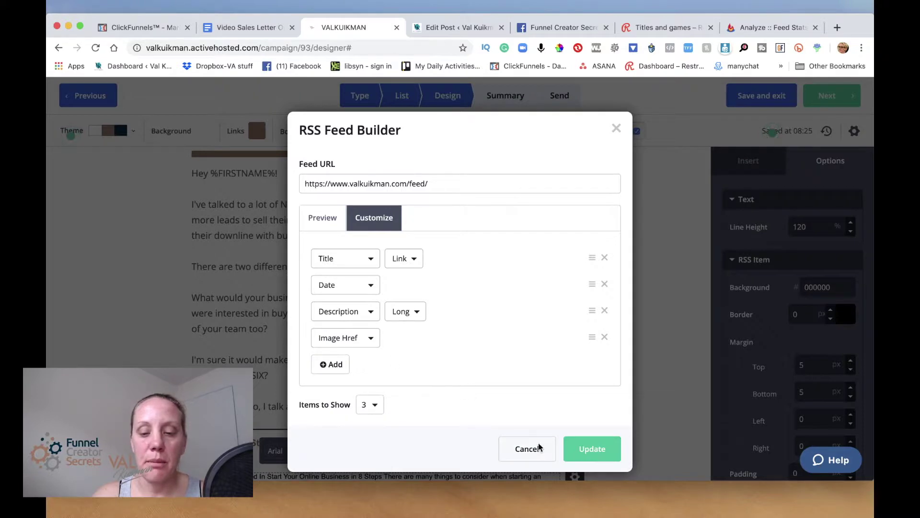
left_click(593, 448)
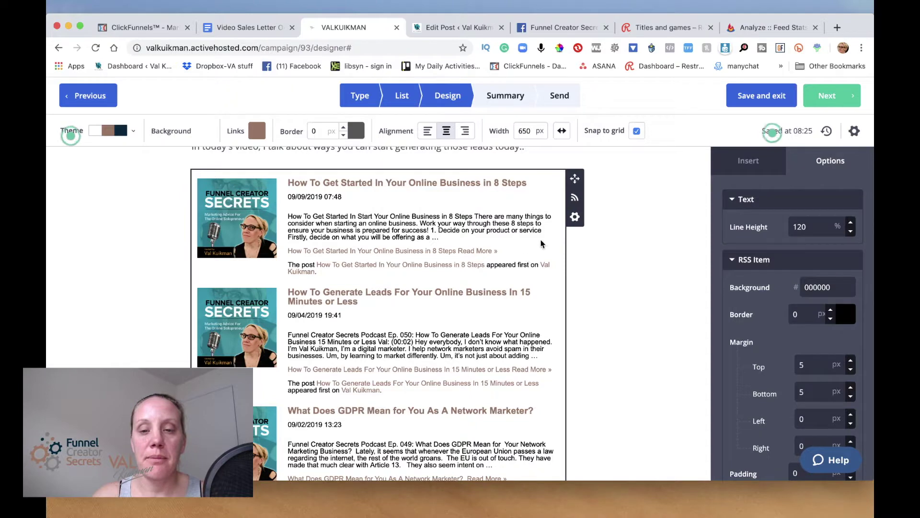
- Remove the Image Href field from the RSS feed block and update the block
left_click(575, 222)
left_click(574, 200)
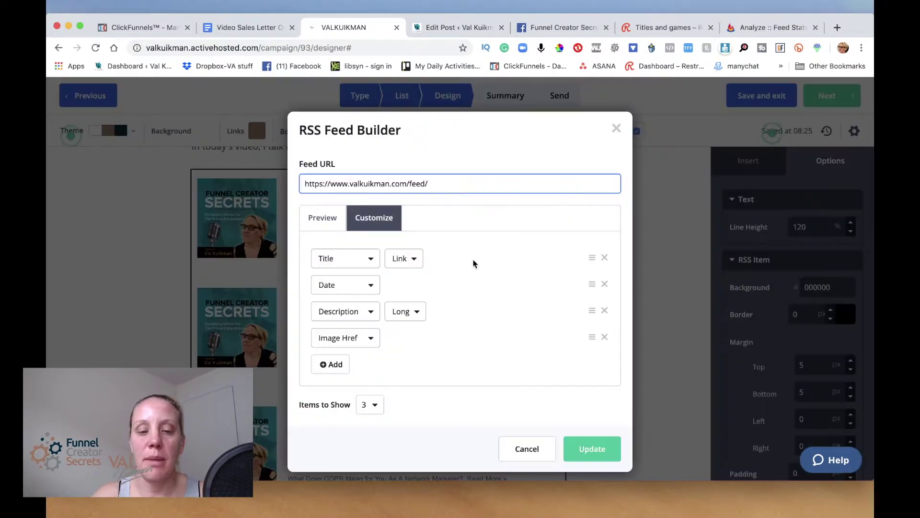
left_click(604, 338)
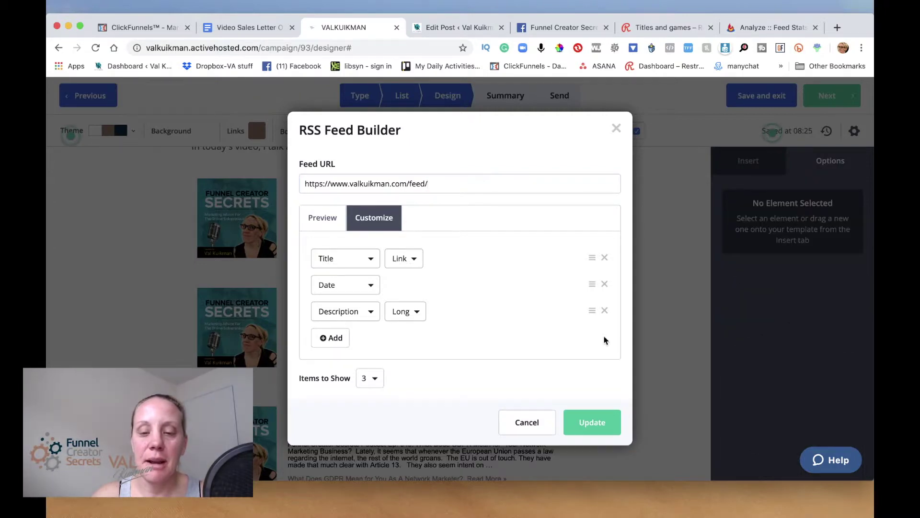
left_click(589, 422)
- Set the font size of the post titles in the RSS feed block to 24 px
scroll(371, 314, "down", 3)
scroll(378, 311, "down", 3)
scroll(393, 402, "down", 2)
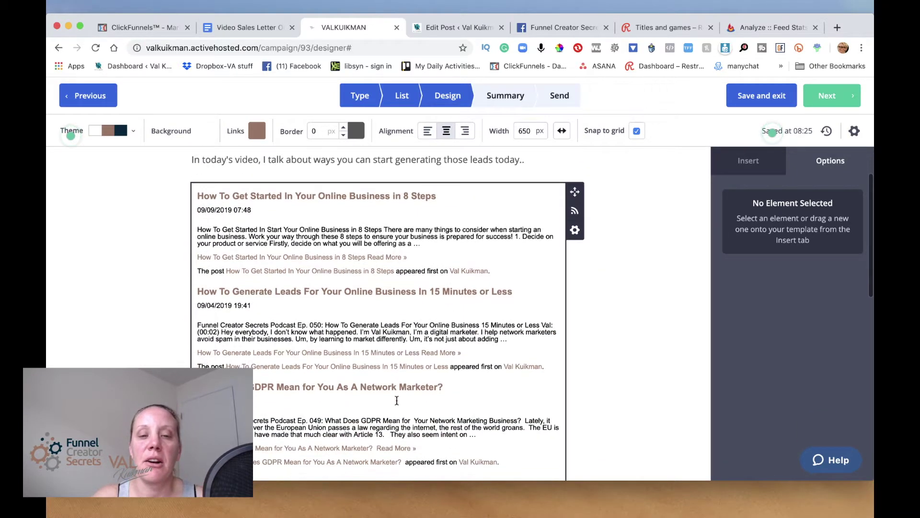
scroll(396, 400, "down", 3)
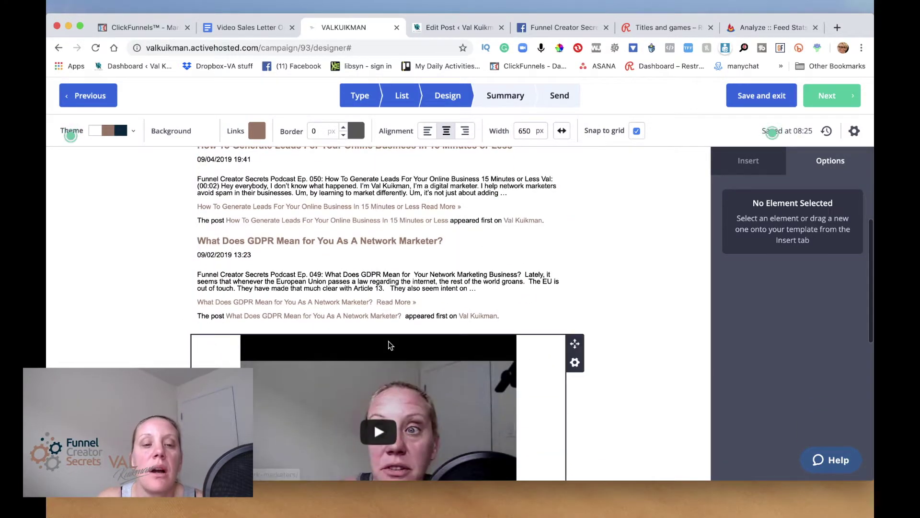
scroll(388, 344, "up", 4)
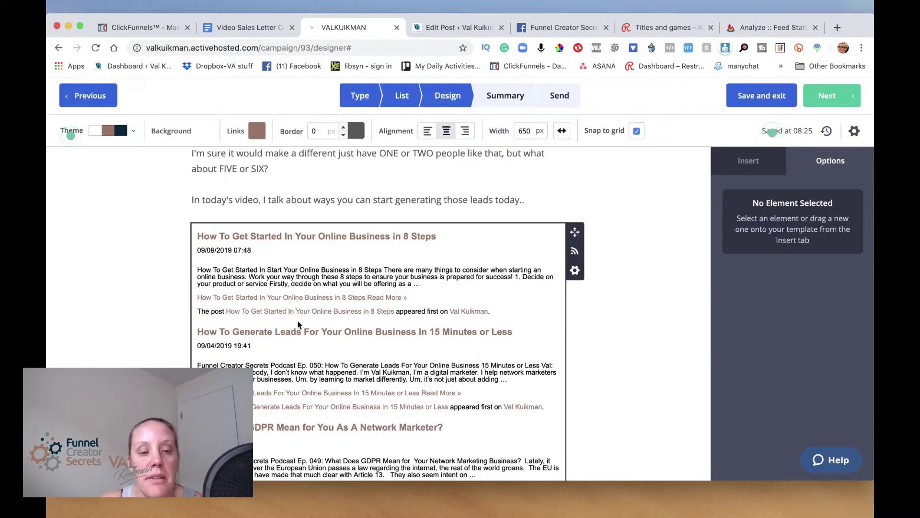
scroll(316, 325, "down", 2)
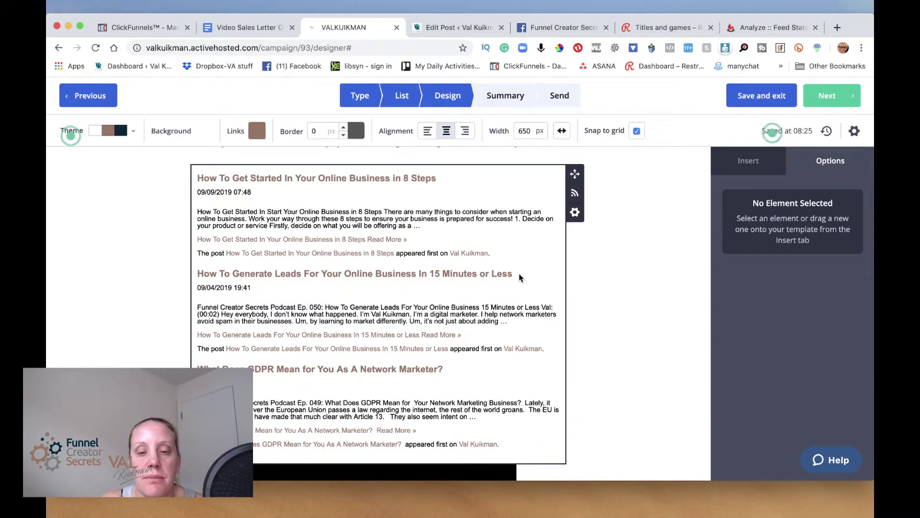
left_click(462, 278)
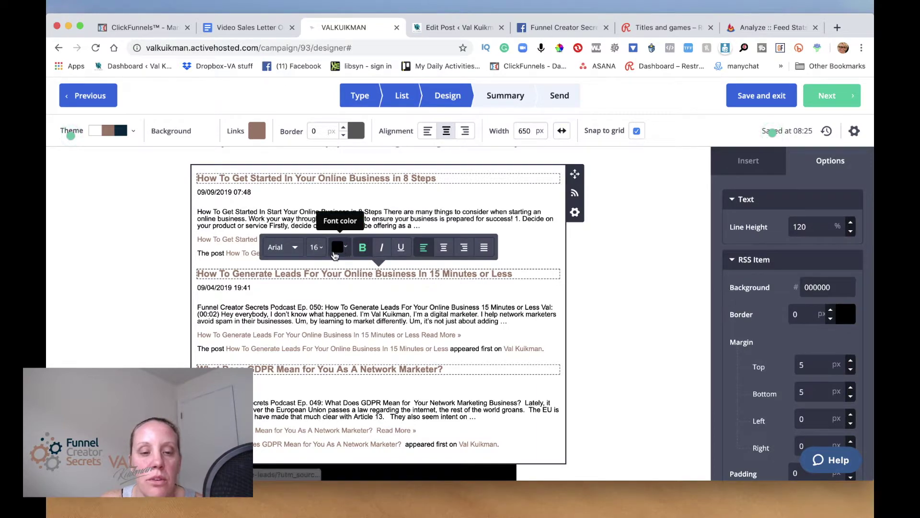
left_click(317, 248)
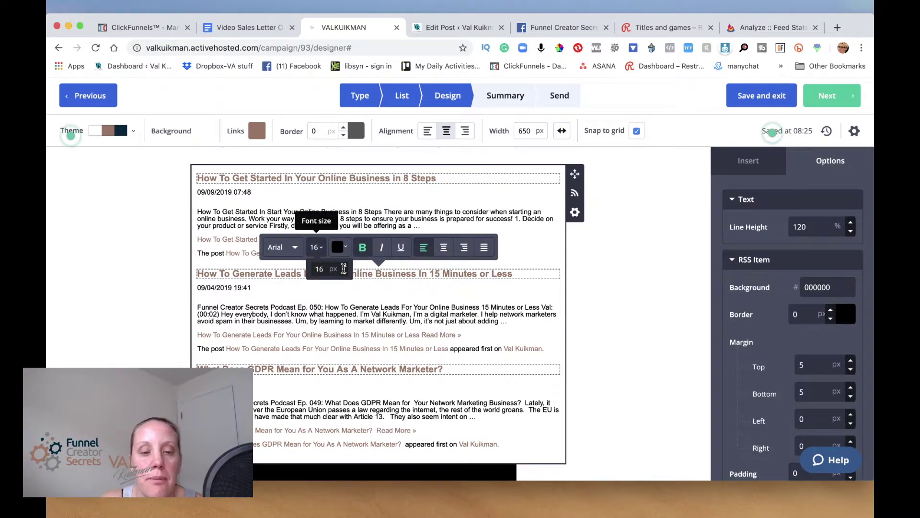
left_click(345, 267)
left_click(345, 267)
left_click(345, 267)
left_click(345, 267)
left_click(345, 267)
left_click(345, 267)
left_click(345, 267)
left_click(345, 269)
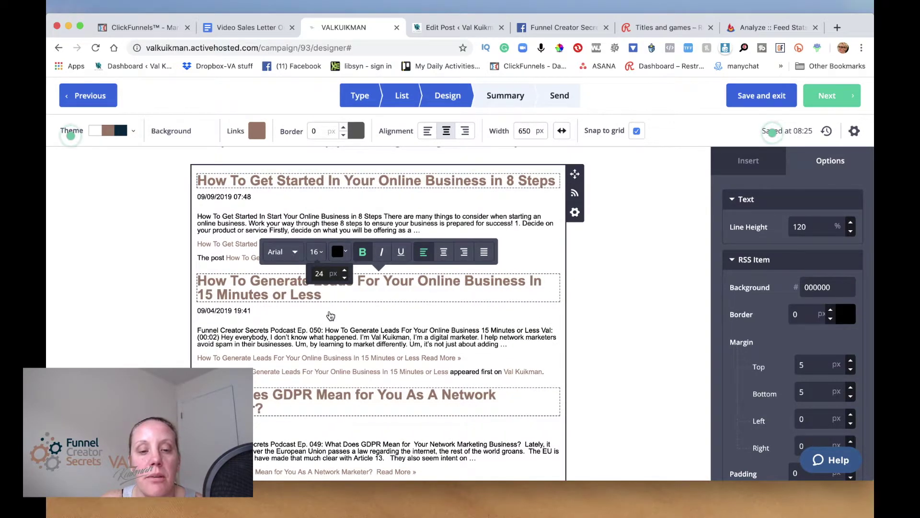
- Increase the font size of the post descriptions in the RSS feed block and check all three items
left_click(328, 338)
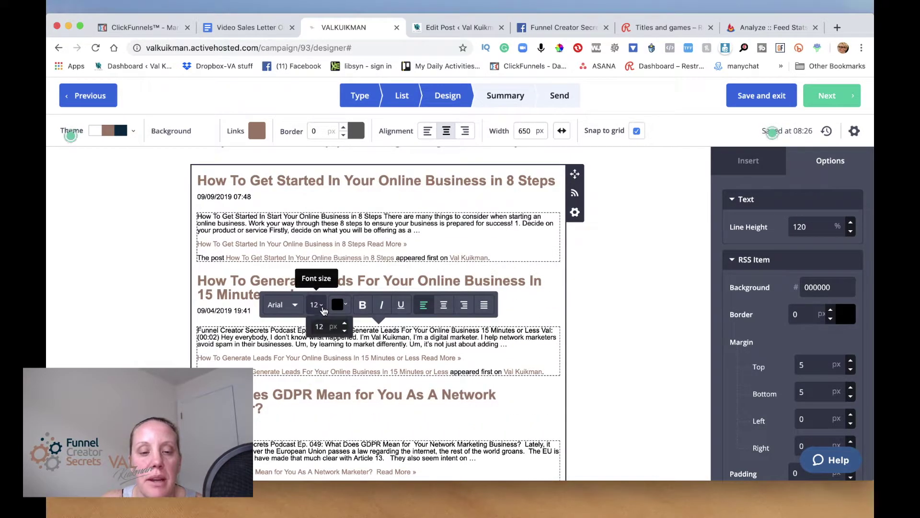
left_click(344, 322)
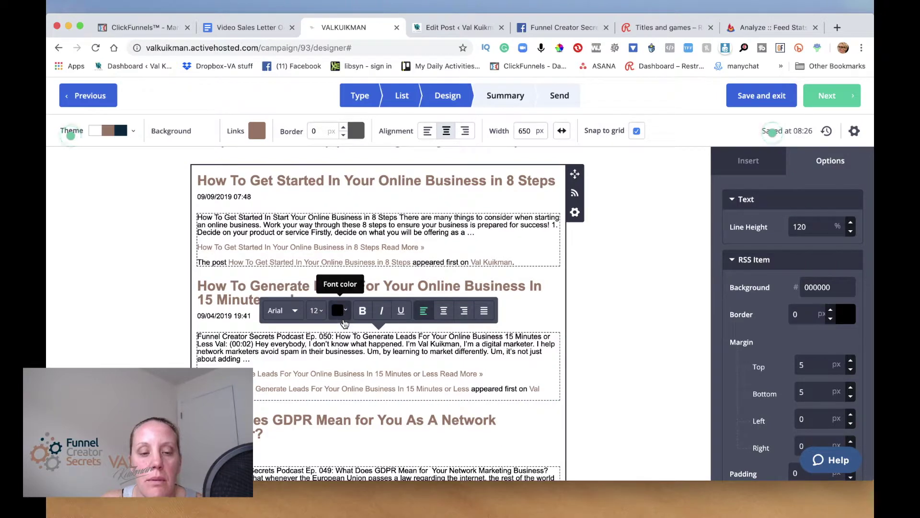
left_click(346, 313)
left_click(322, 315)
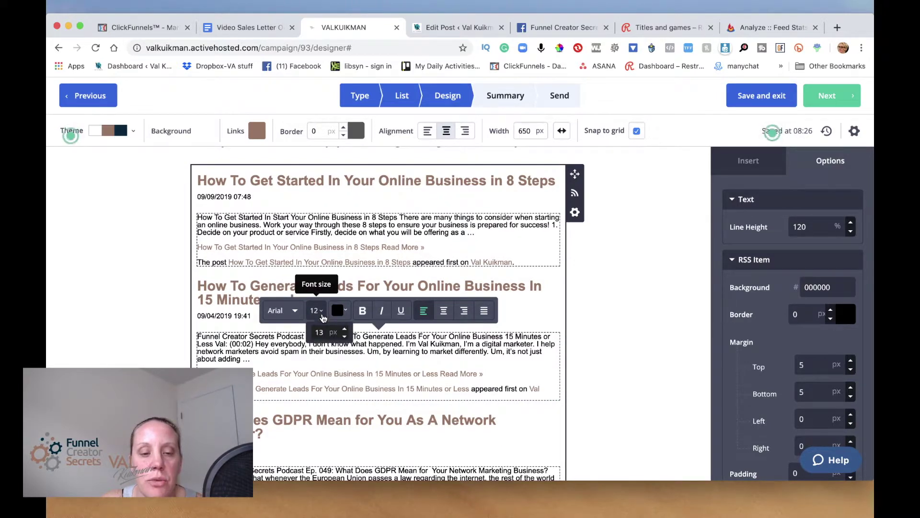
left_click(342, 332)
left_click(344, 327)
left_click(322, 326)
left_click(344, 344)
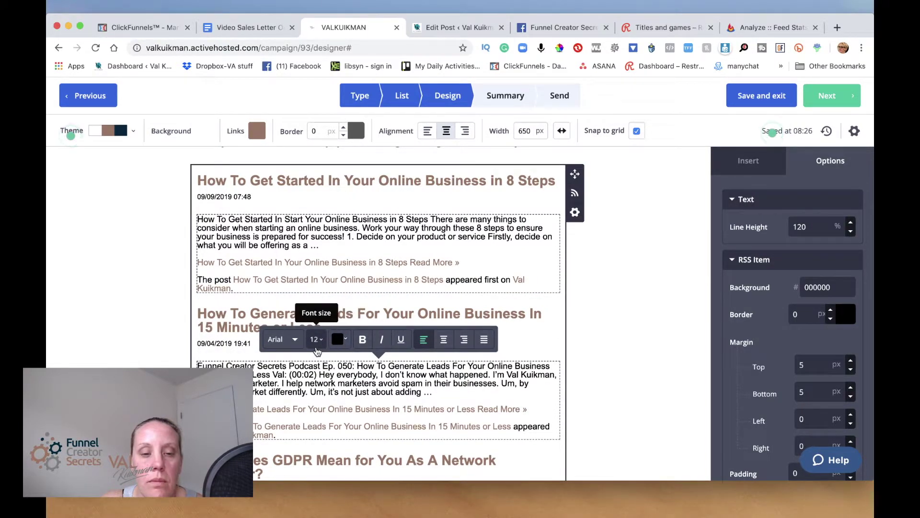
scroll(212, 233, "down", 5)
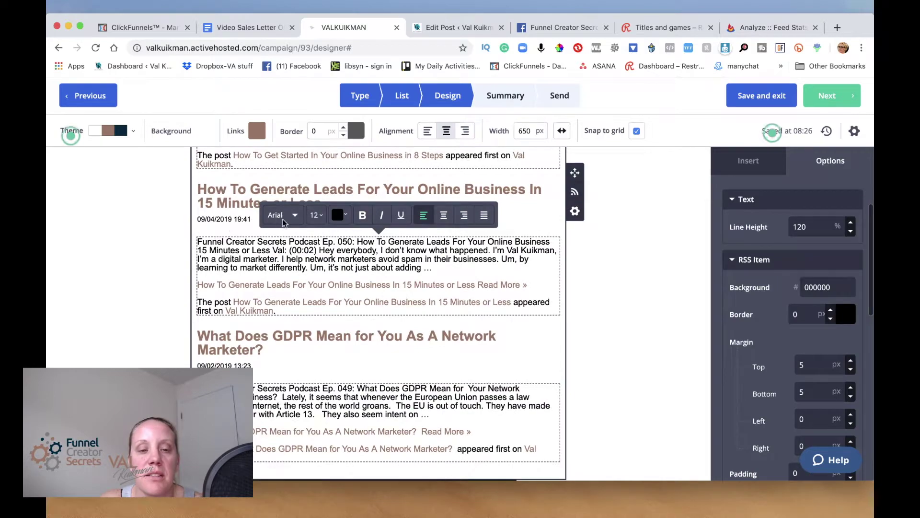
scroll(302, 305, "down", 5)
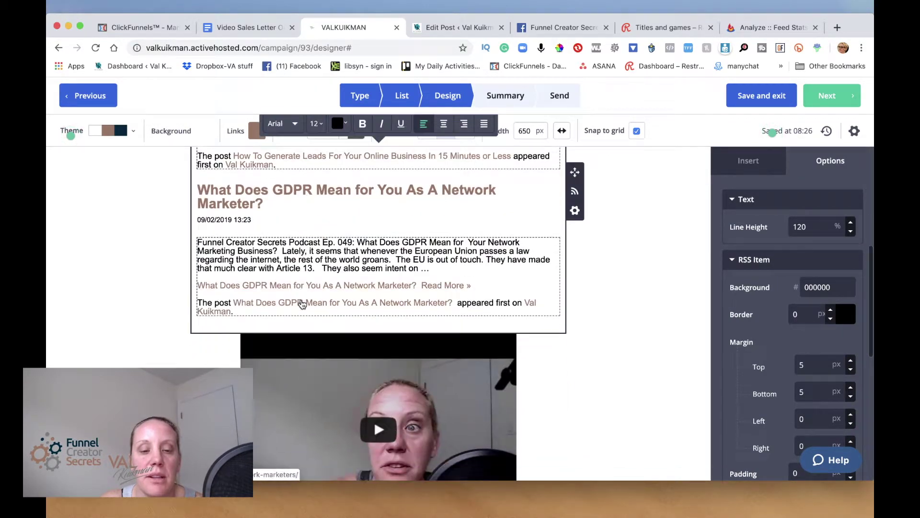
scroll(454, 374, "up", 10)
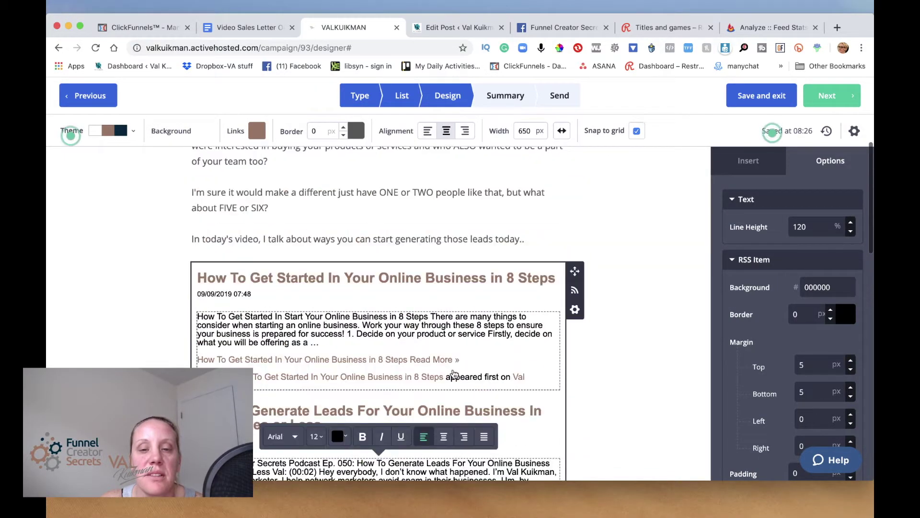
- Delete the video block between the RSS feed and the signature
scroll(628, 249, "down", 10)
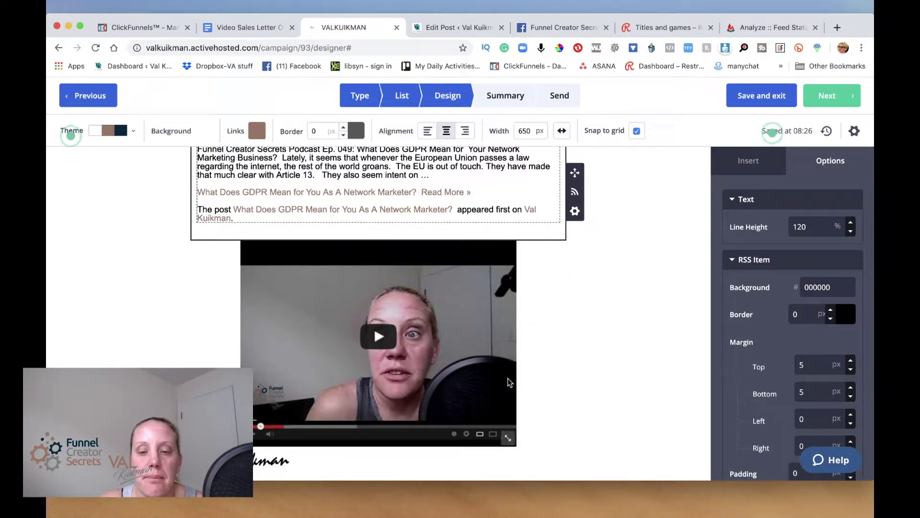
left_click(574, 242)
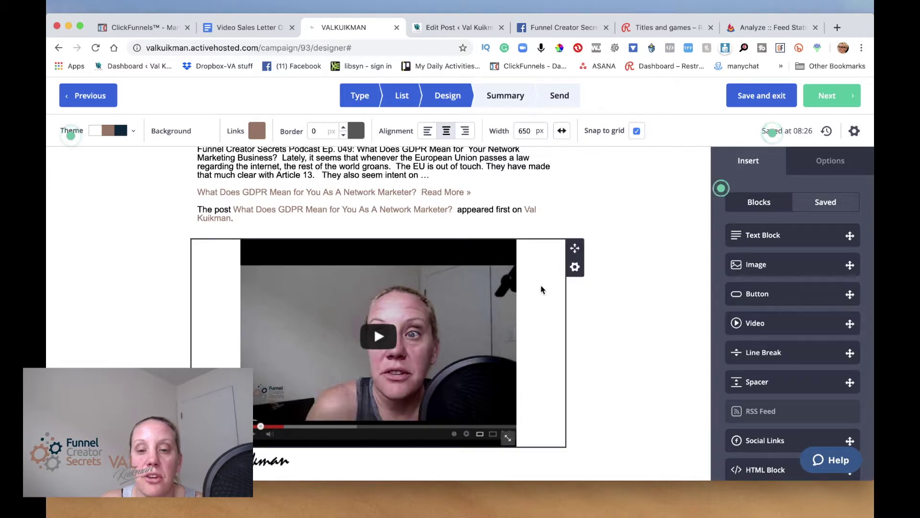
left_click(550, 288)
left_click(575, 269)
left_click(501, 247)
left_click(553, 246)
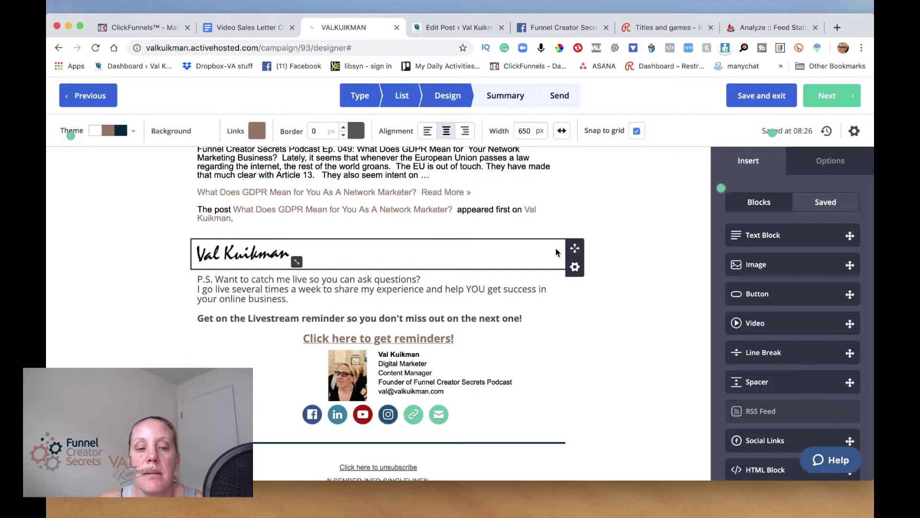
- Review the whole email from the greeting to the footer and proceed to the campaign summary
scroll(658, 234, "up", 15)
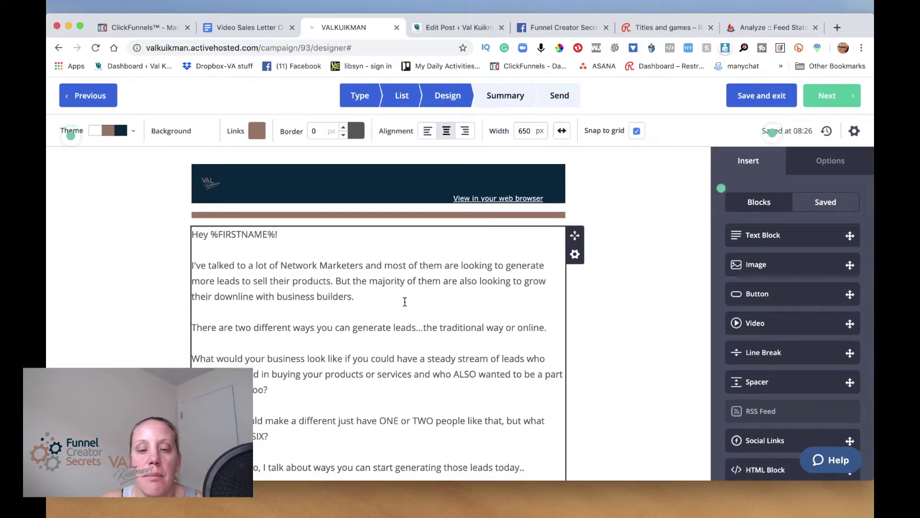
left_click(386, 220)
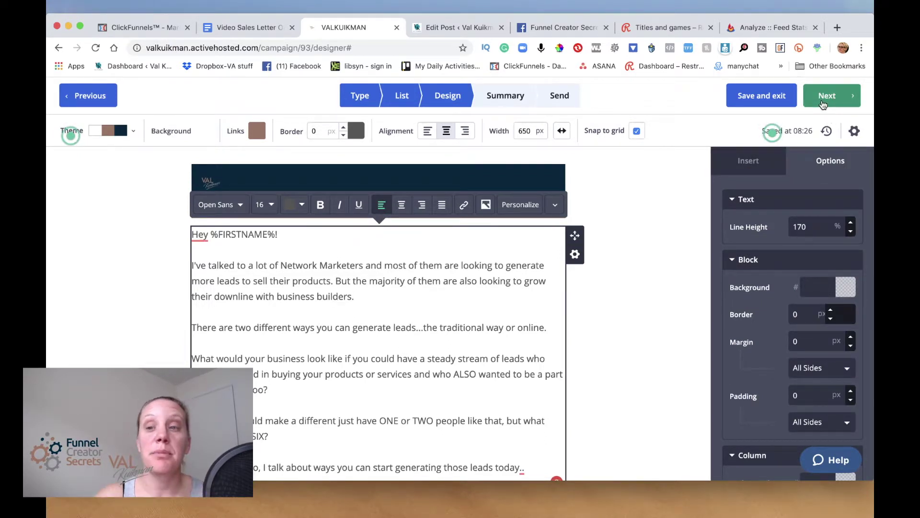
left_click(822, 104)
scroll(593, 274, "down", 2)
scroll(593, 274, "down", 20)
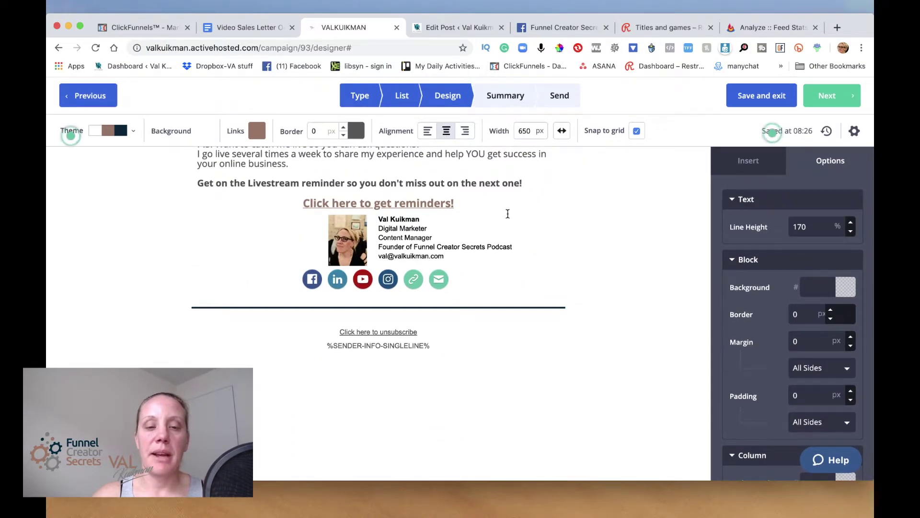
scroll(507, 211, "up", 3)
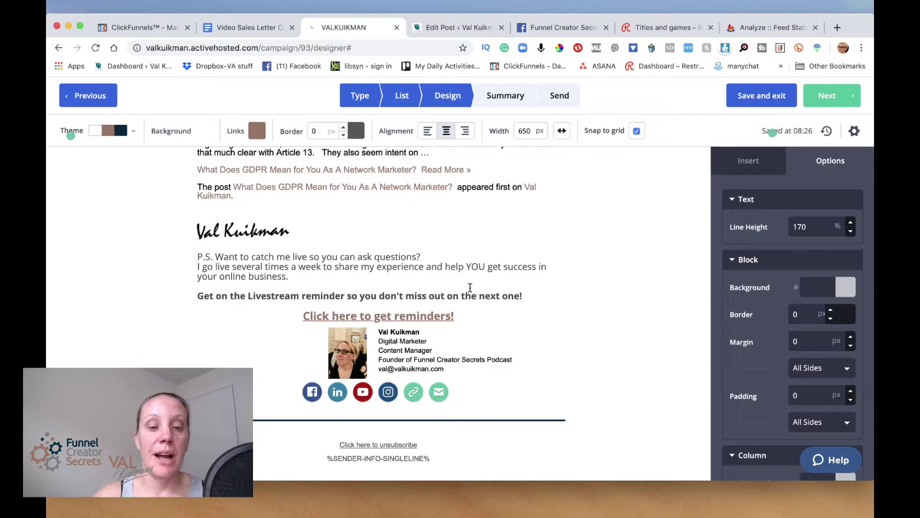
scroll(559, 278, "up", 20)
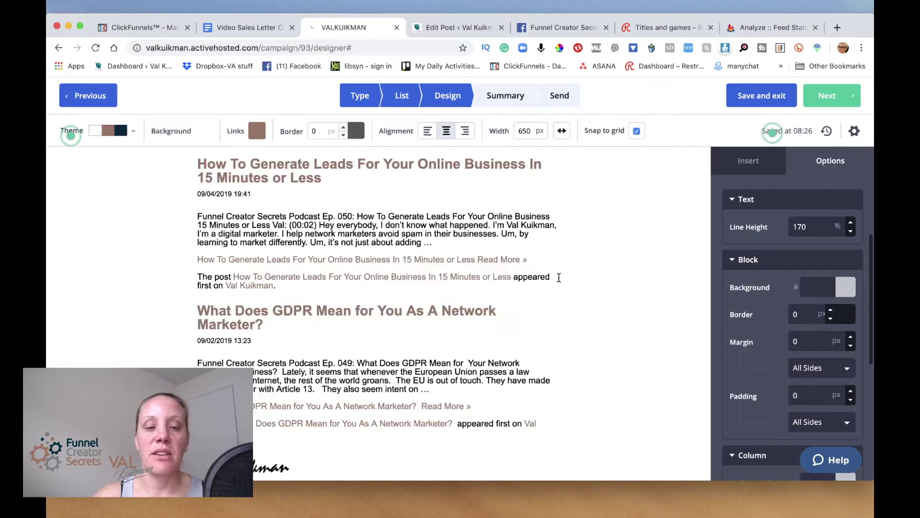
left_click(820, 95)
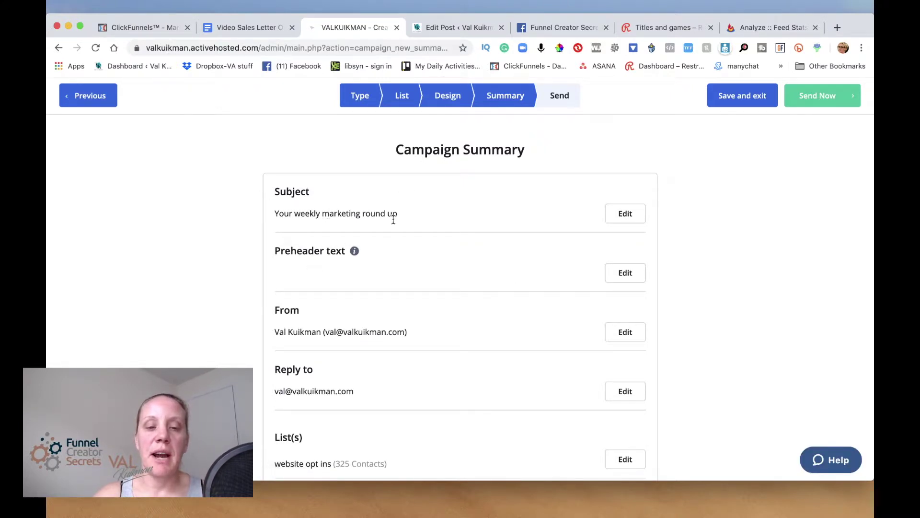
- Schedule the campaign for next week, 09/19/2019 at 08:27, with scheduling switched on, and finish the campaign
left_click_drag(393, 220, 304, 278)
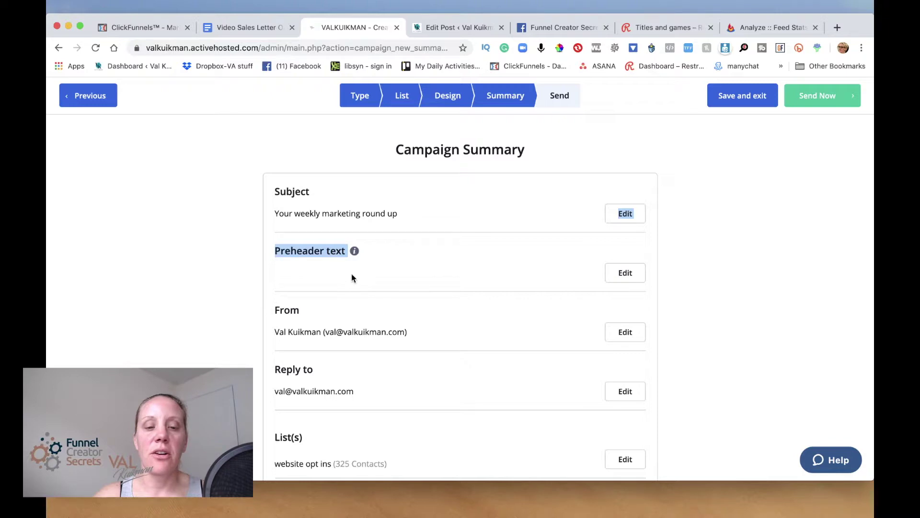
scroll(382, 272, "down", 5)
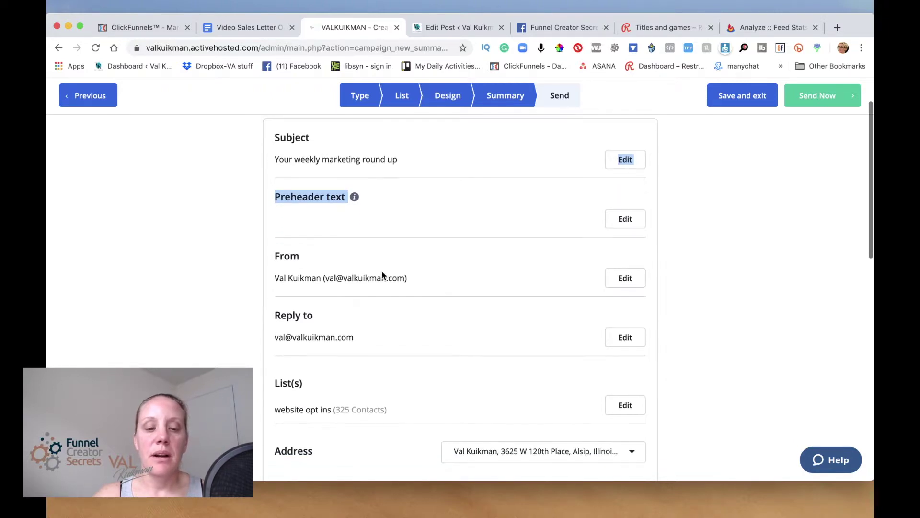
scroll(379, 272, "down", 1)
scroll(367, 240, "down", 5)
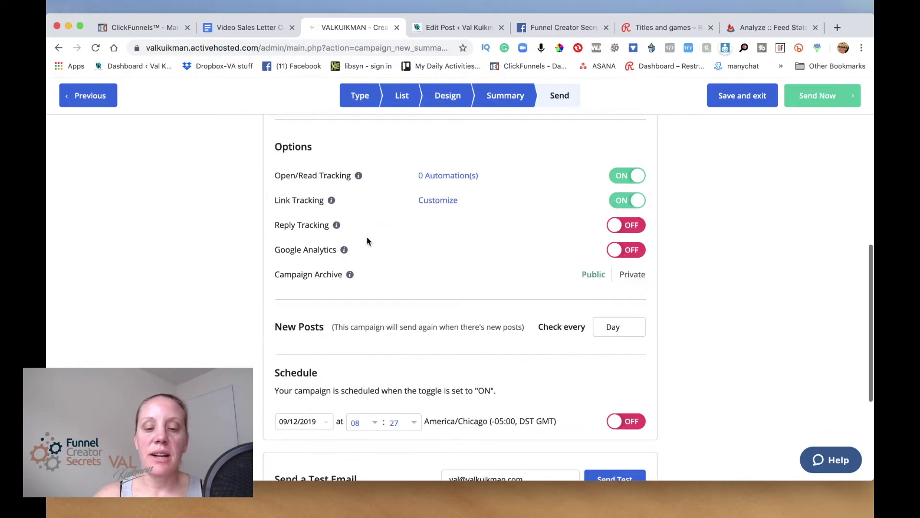
scroll(366, 237, "down", 2)
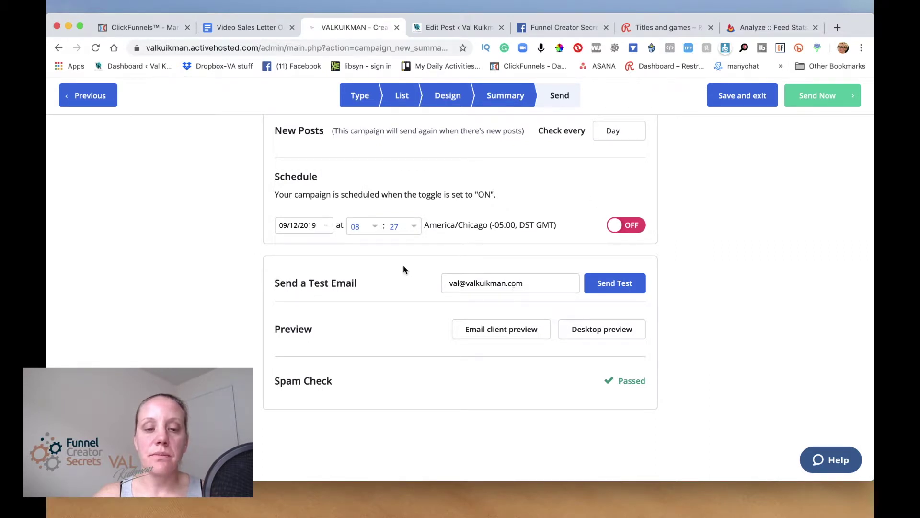
left_click(314, 227)
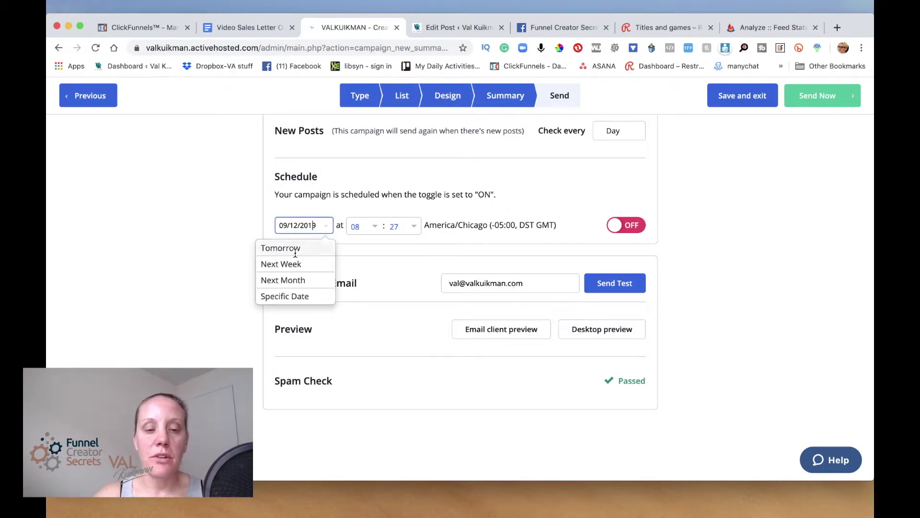
left_click(299, 266)
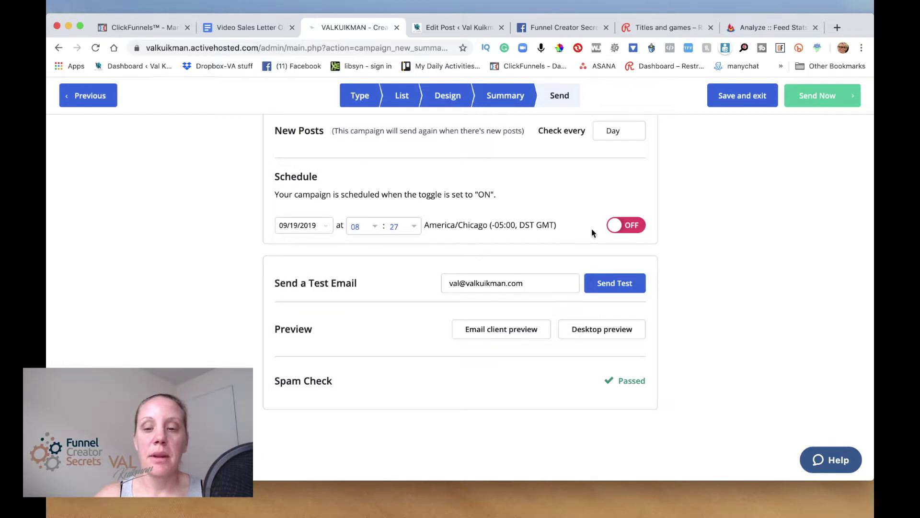
left_click(629, 229)
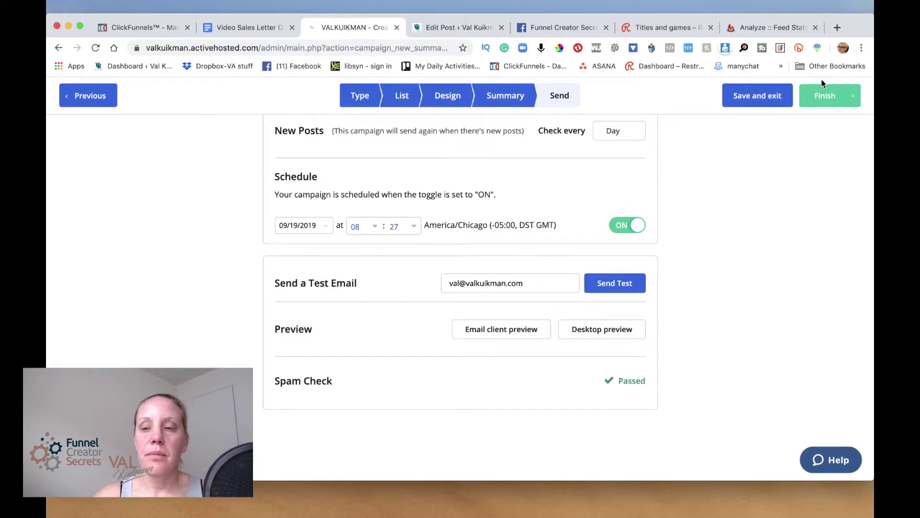
left_click(815, 101)
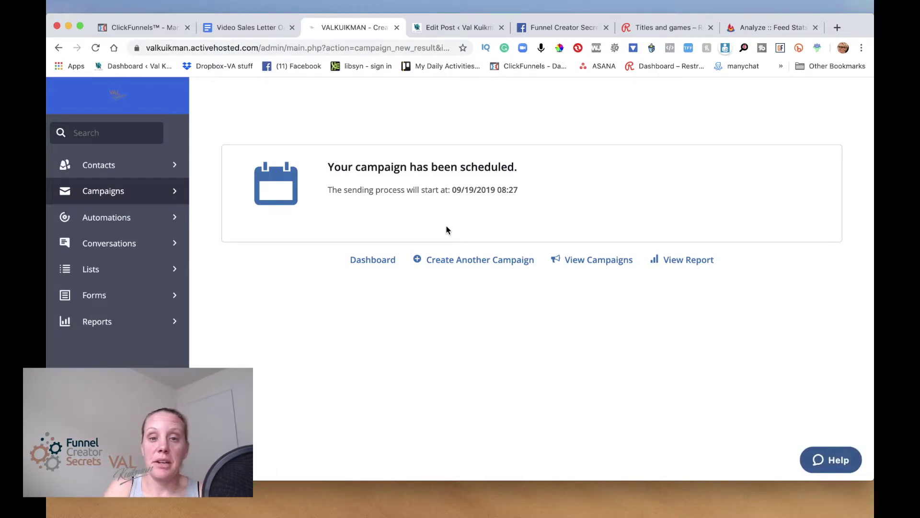
- Open the campaigns list and delete the scheduled test campaign
left_click(377, 266)
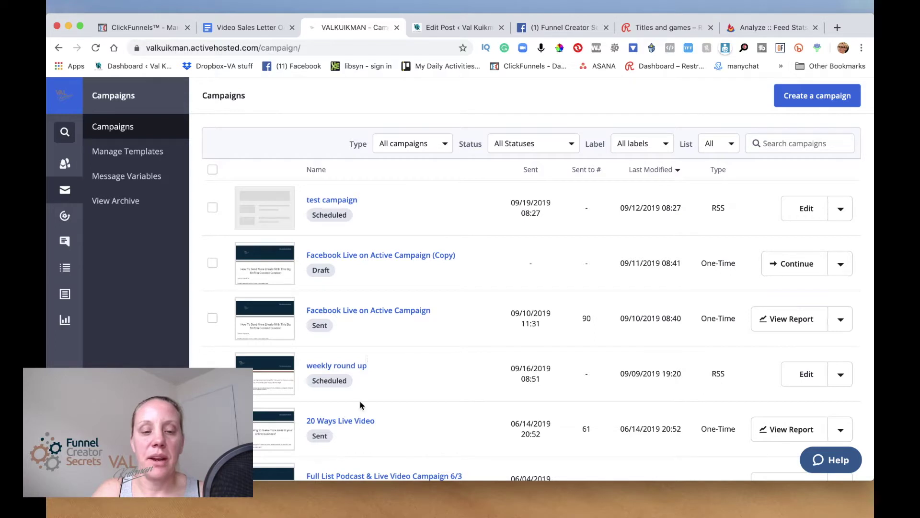
left_click(841, 209)
left_click(776, 311)
left_click(584, 224)
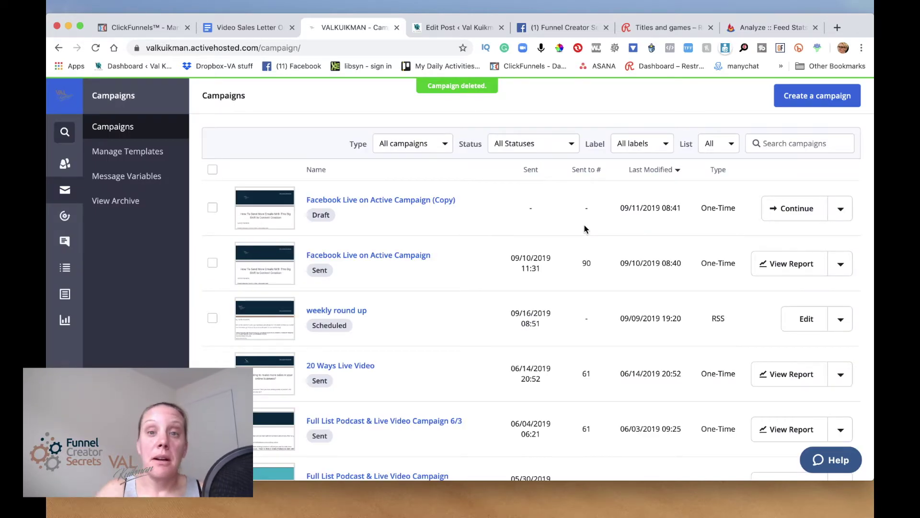